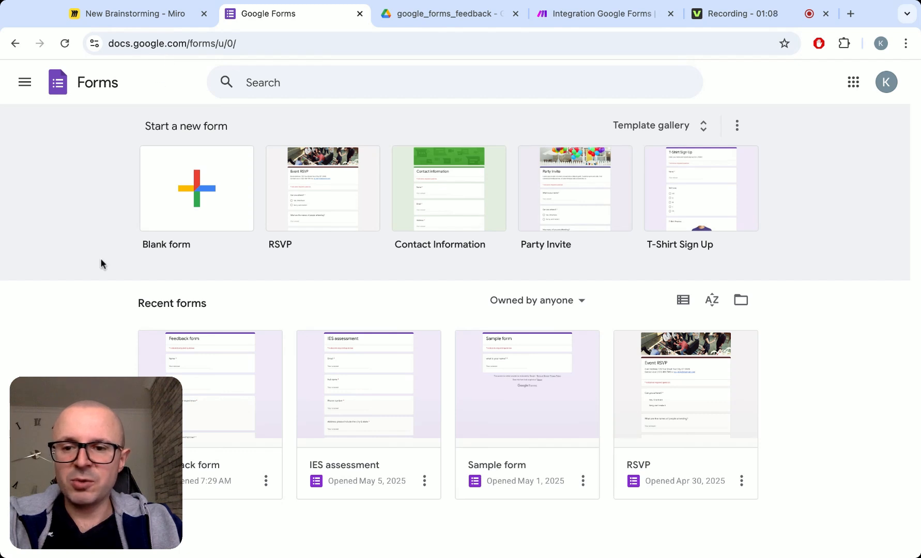
- Create a new blank form and title it "Feedback form"
{"action": "left_click", "coordinate": [187, 192]}
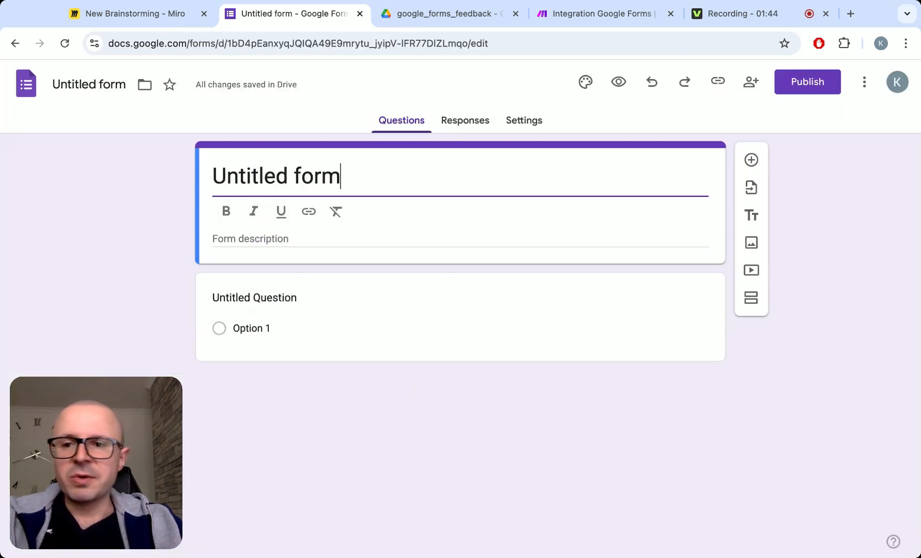
{"action": "key", "text": "super+a"}
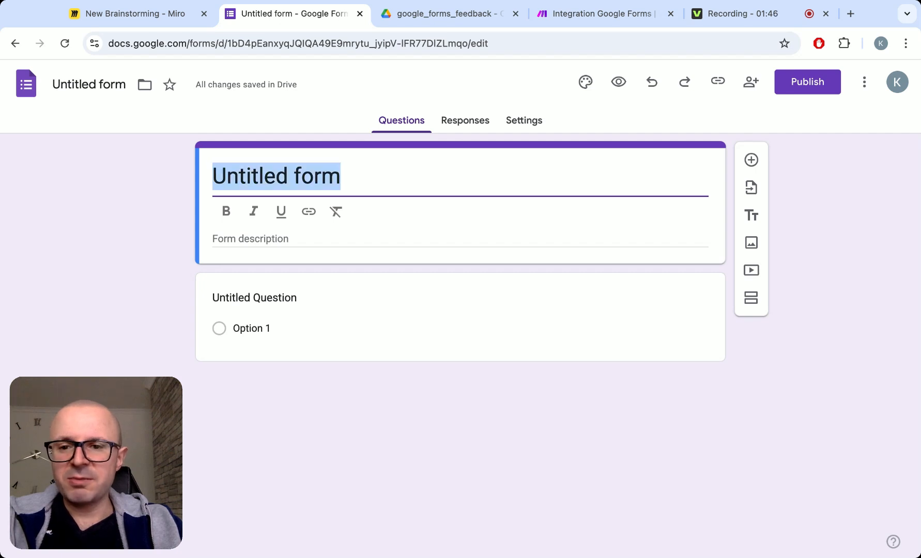
{"action": "type", "text": "Feedback for"}
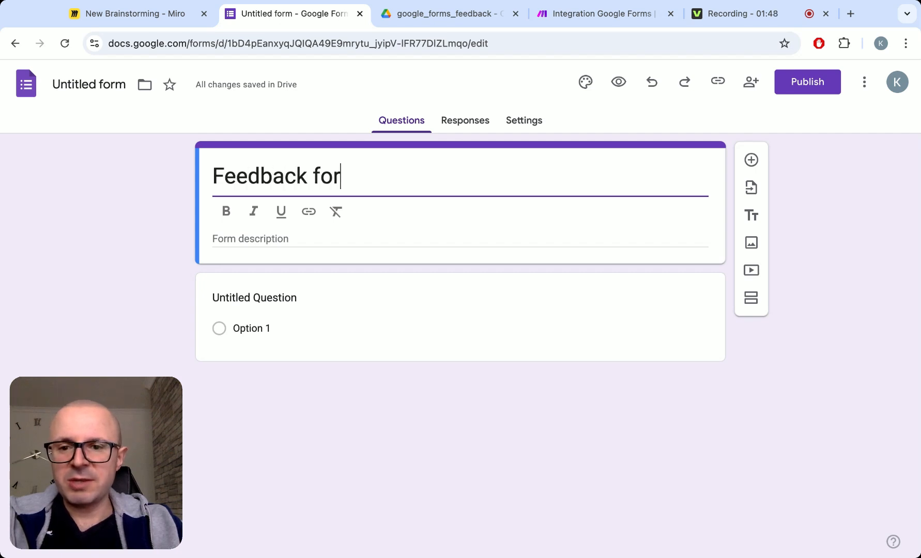
{"action": "type", "text": "m"}
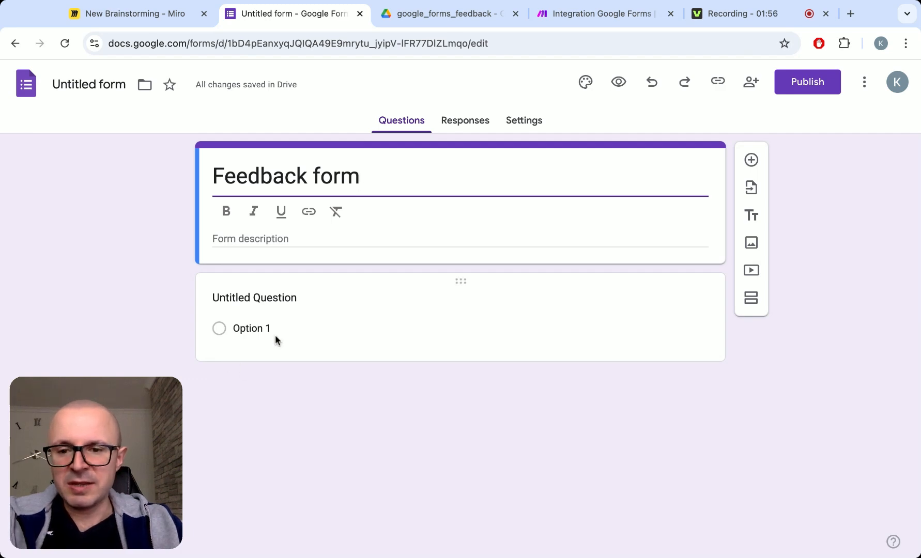
- Turn the untitled question into a required short-answer question called "Name"
{"action": "left_click", "coordinate": [298, 297]}
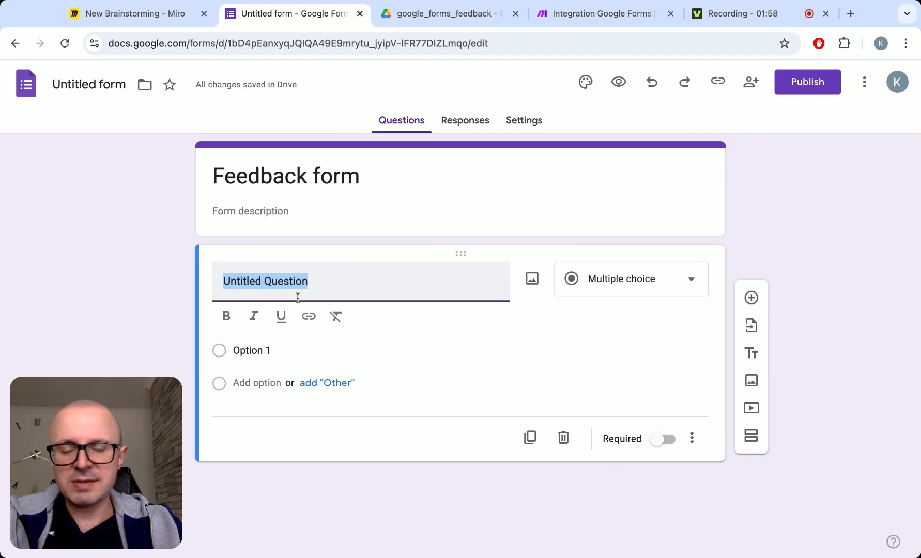
{"action": "type", "text": "Name"}
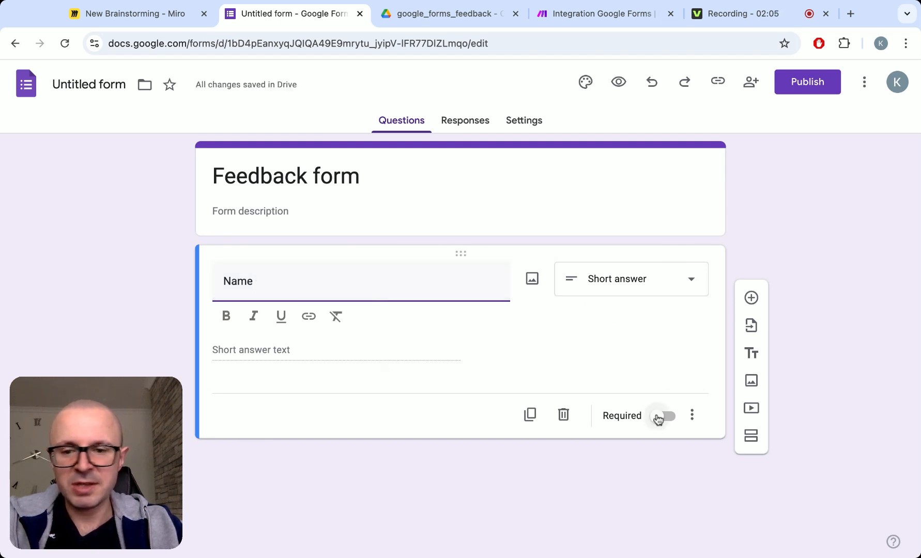
{"action": "left_click", "coordinate": [659, 416]}
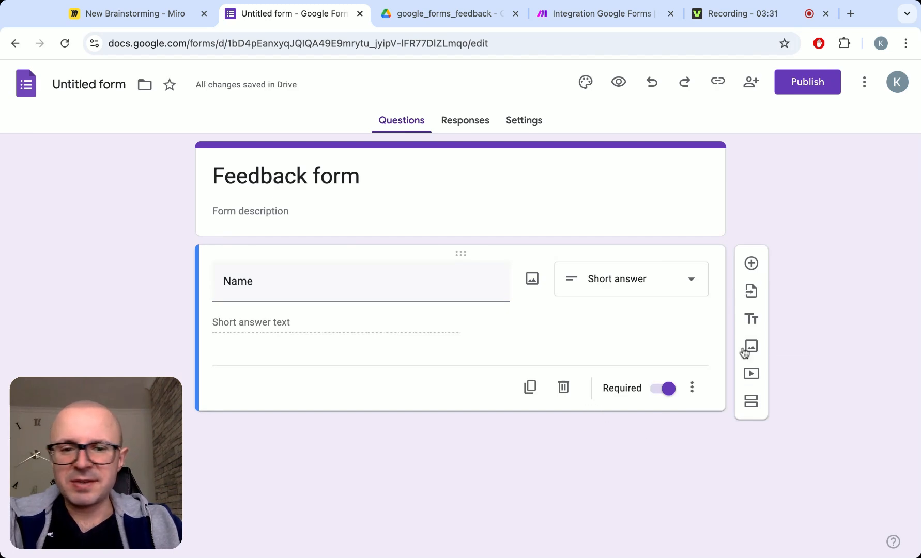
- Add a required short-answer question called "Email" below the Name question
{"action": "left_click", "coordinate": [752, 265]}
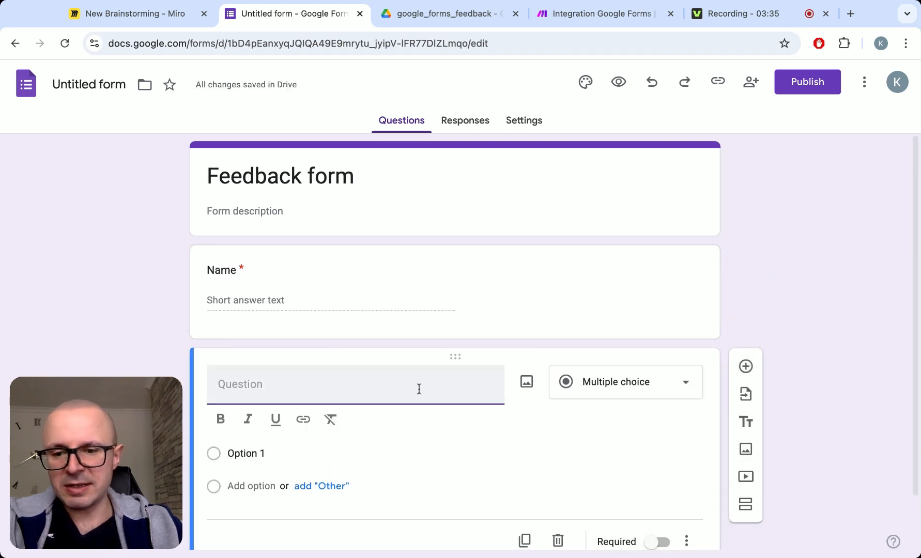
{"action": "type", "text": "Email"}
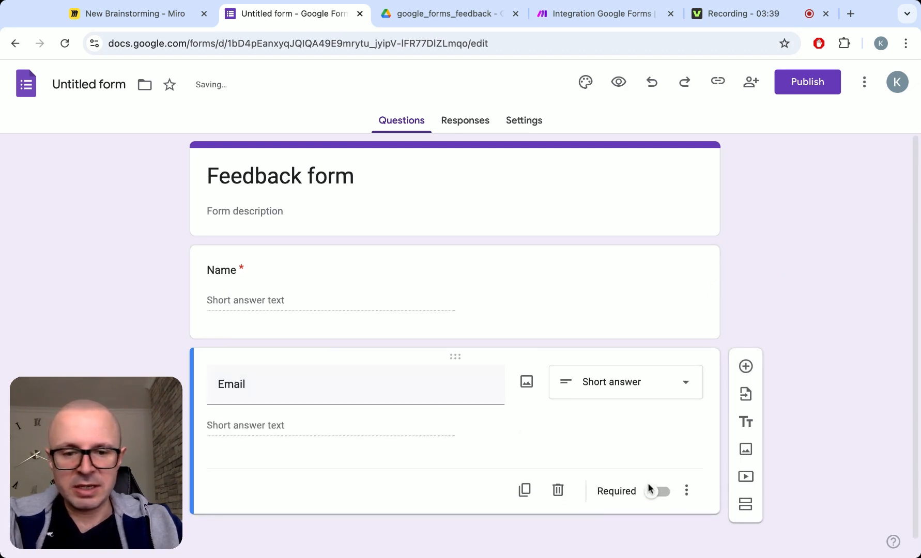
{"action": "left_click", "coordinate": [652, 493]}
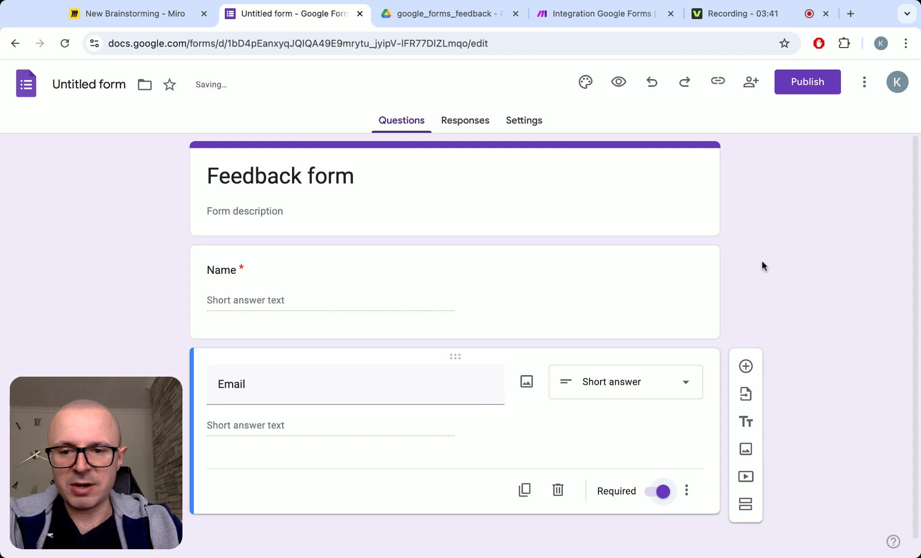
- Add a question "How was your experience" below Email and set its type to Multiple choice
{"action": "left_click", "coordinate": [744, 358]}
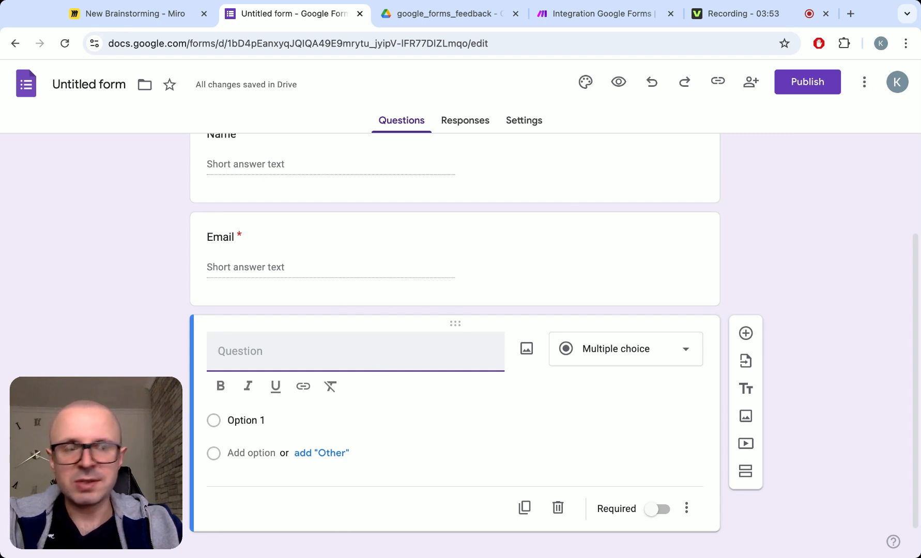
{"action": "type", "text": "How wa"}
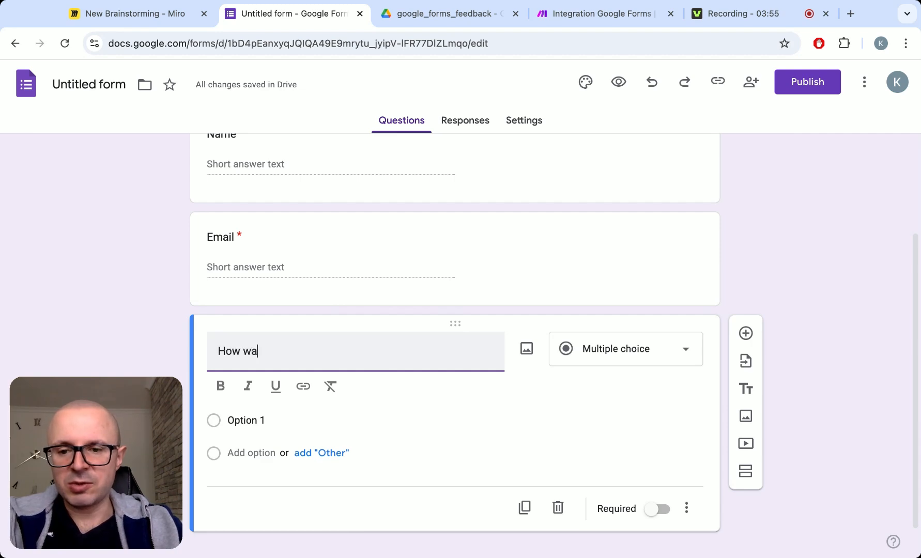
{"action": "type", "text": "s your experien"}
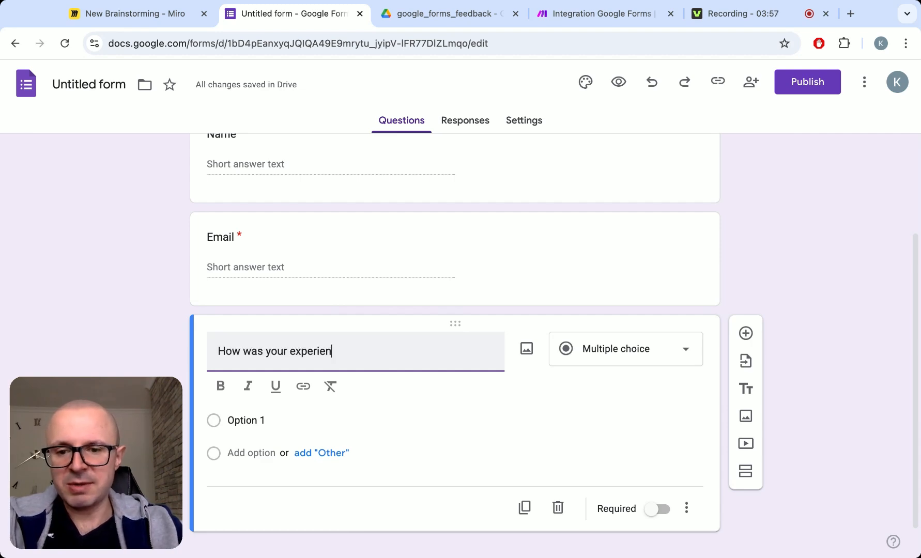
{"action": "type", "text": "ce"}
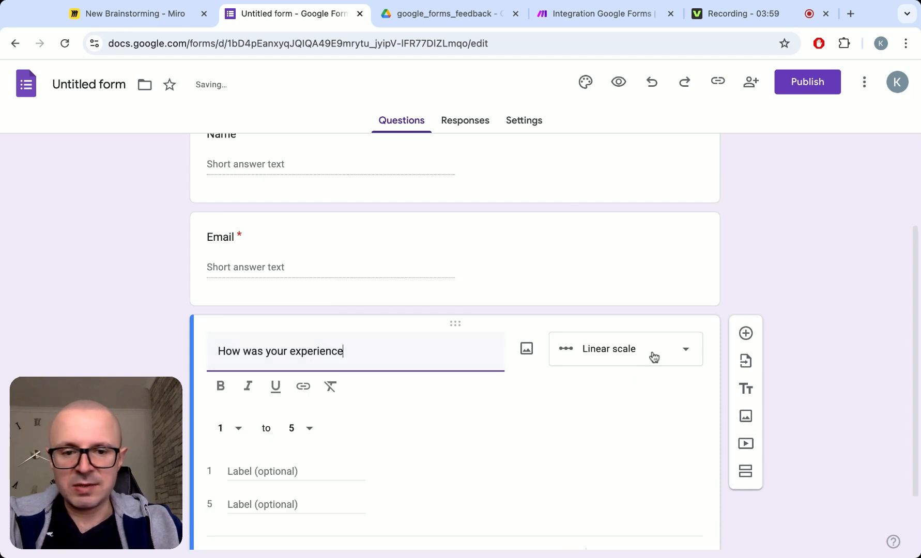
{"action": "left_click", "coordinate": [654, 356]}
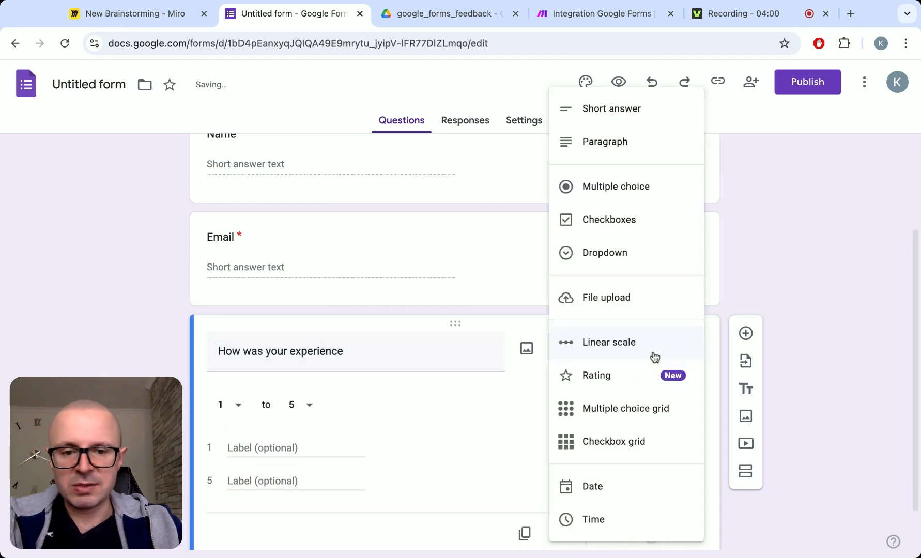
{"action": "left_click", "coordinate": [651, 192]}
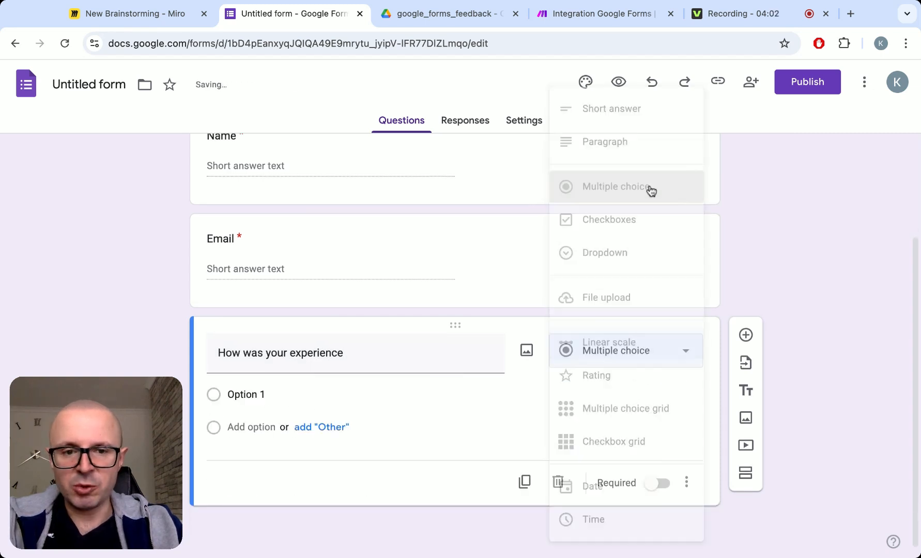
- Give the experience question the options Excellent, Good, Fair and Poor, and make it required
{"action": "left_click", "coordinate": [265, 394]}
{"action": "type", "text": "Excel"}
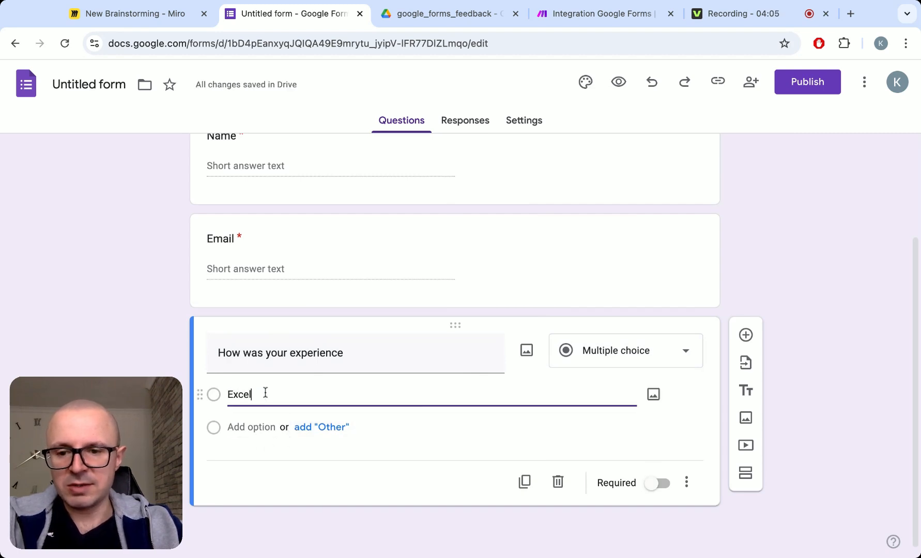
{"action": "type", "text": "lent"}
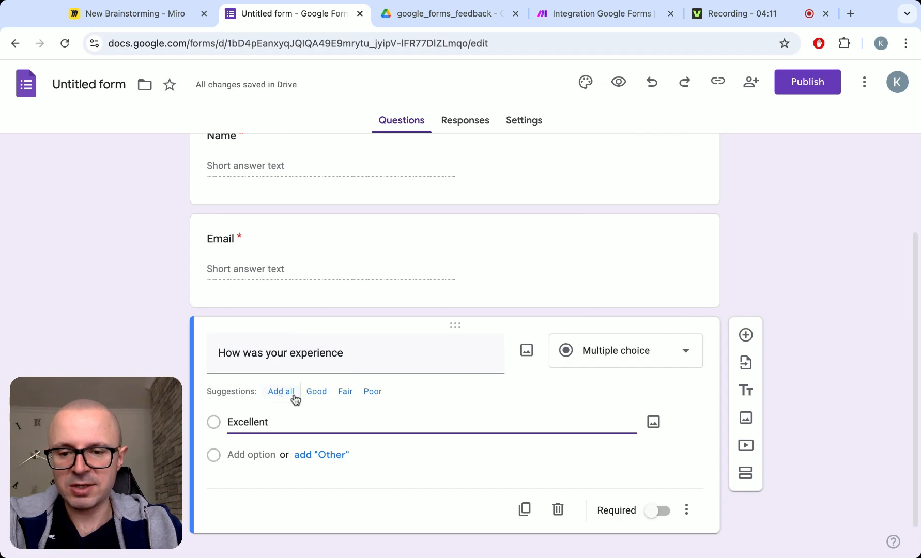
{"action": "left_click", "coordinate": [281, 392]}
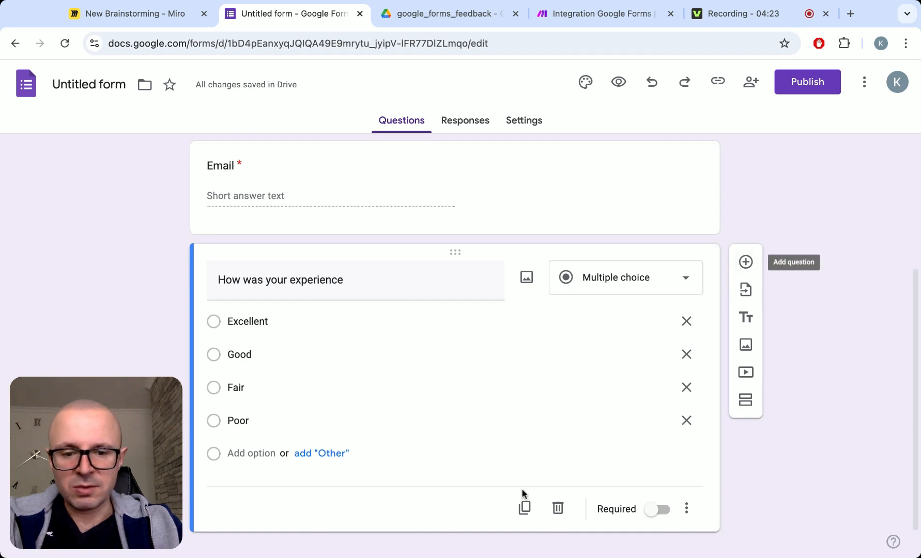
{"action": "left_click", "coordinate": [651, 510]}
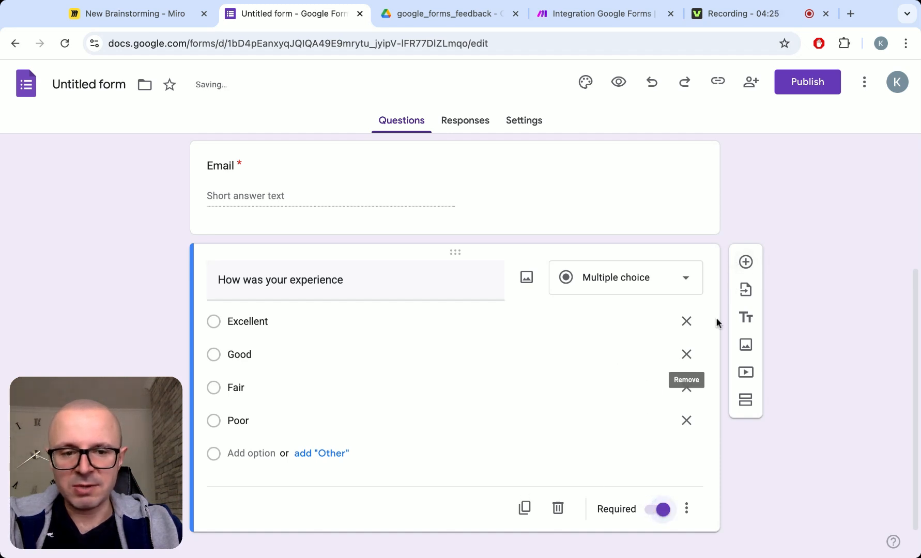
- Add a required paragraph question "What could we improve" at the end of the form
{"action": "left_click", "coordinate": [746, 262]}
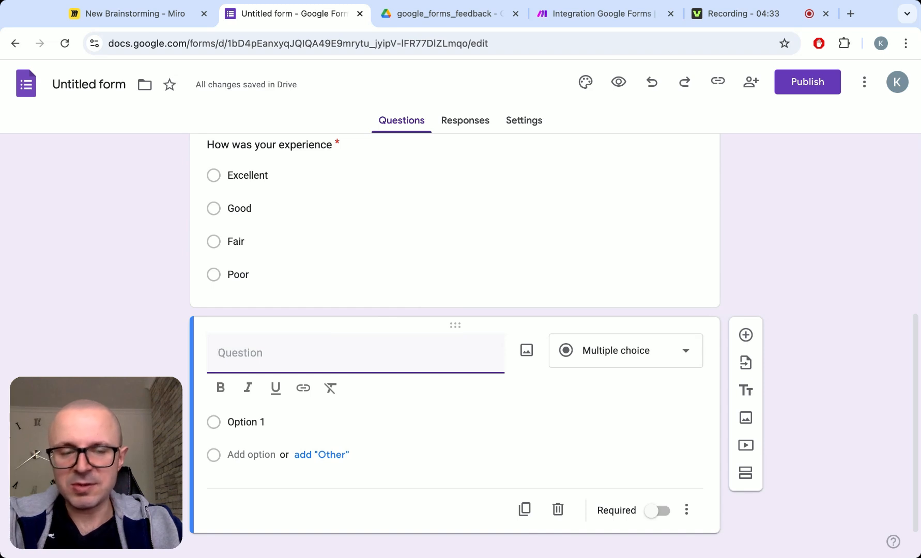
{"action": "type", "text": "Wh"}
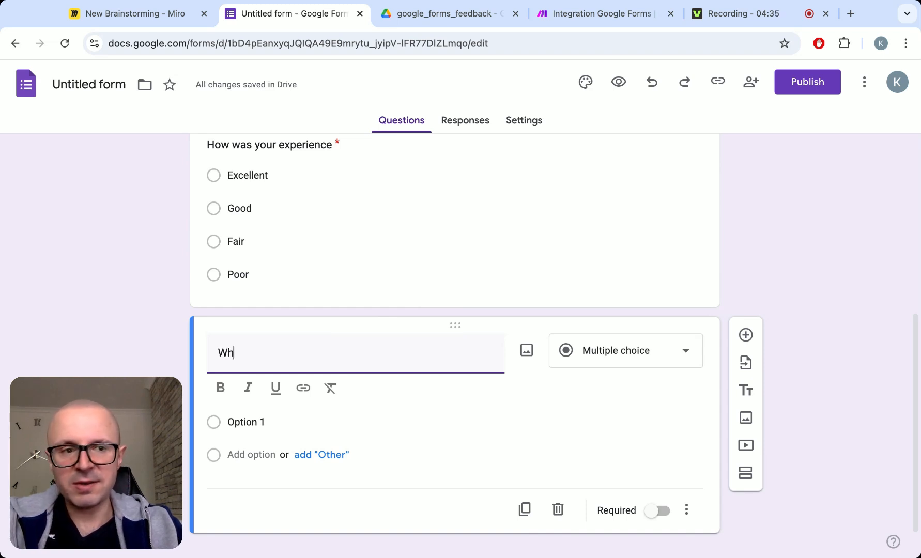
{"action": "type", "text": "at could "}
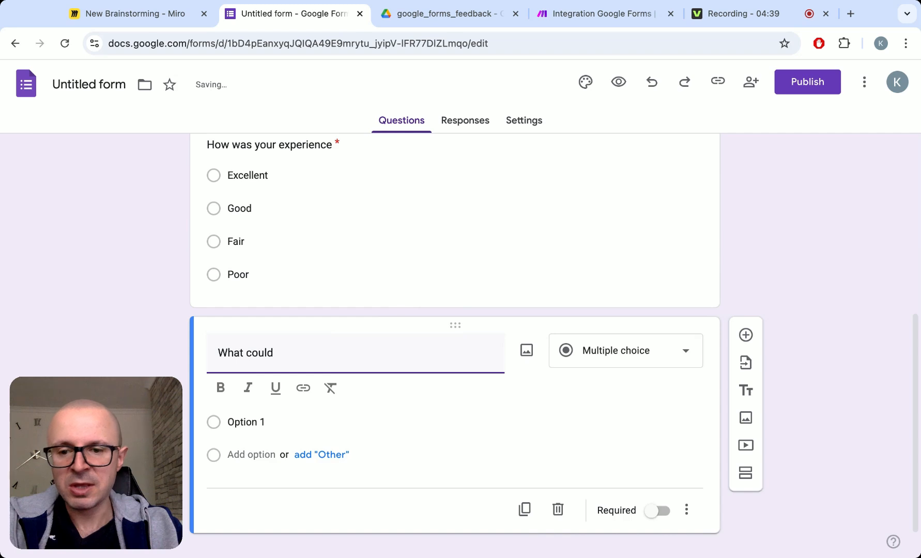
{"action": "type", "text": "we improve"}
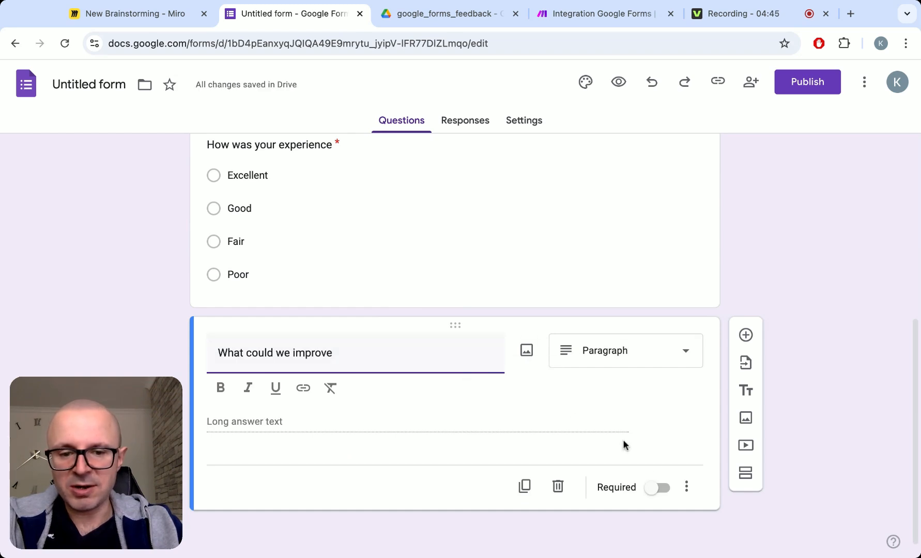
{"action": "left_click", "coordinate": [659, 494]}
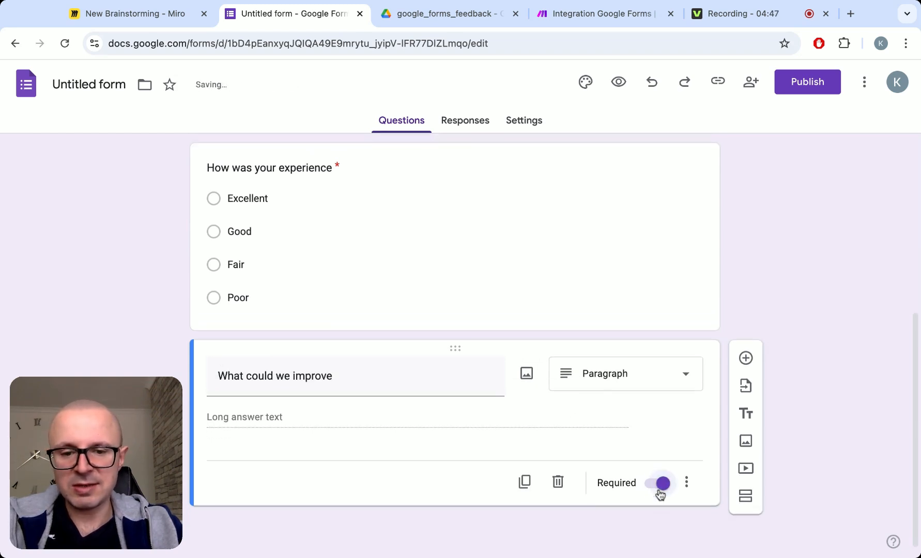
- Review the finished questions and publish the feedback form
{"action": "scroll", "coordinate": [757, 230], "scroll_direction": "up", "scroll_amount": 6}
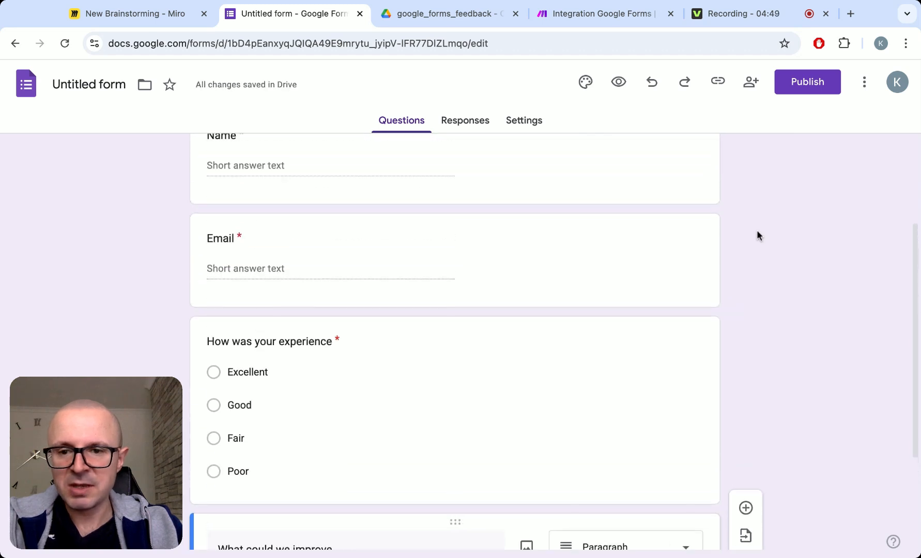
{"action": "scroll", "coordinate": [455, 341], "scroll_direction": "down", "scroll_amount": 5}
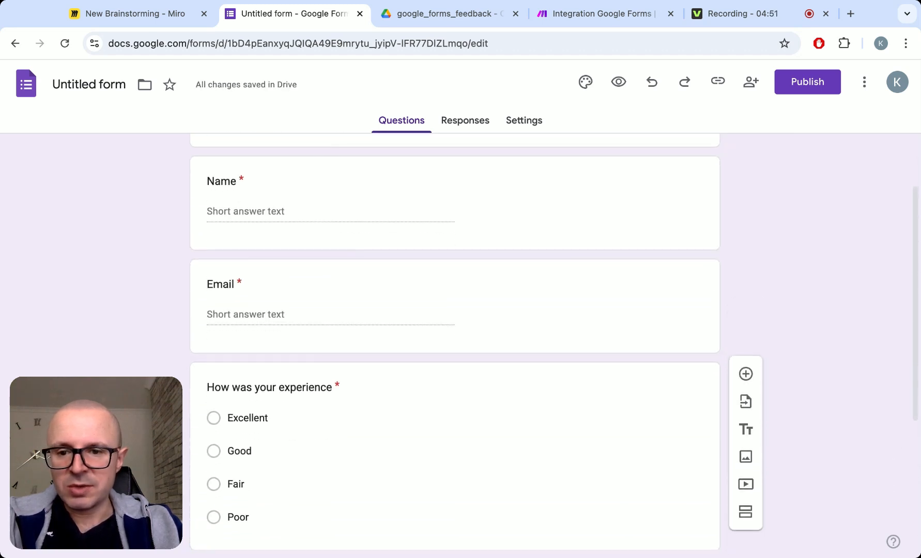
{"action": "scroll", "coordinate": [455, 341], "scroll_direction": "down", "scroll_amount": 1}
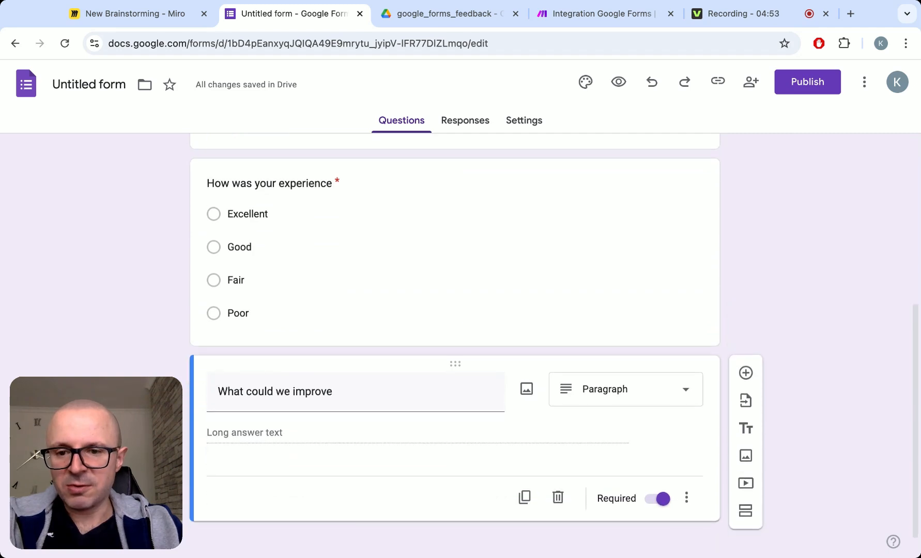
{"action": "scroll", "coordinate": [455, 341], "scroll_direction": "up", "scroll_amount": 6}
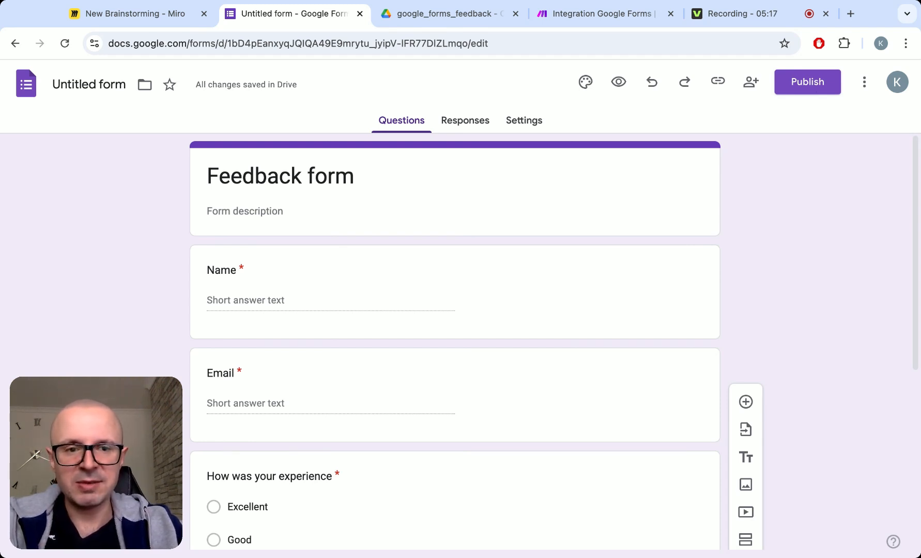
{"action": "left_click", "coordinate": [792, 83]}
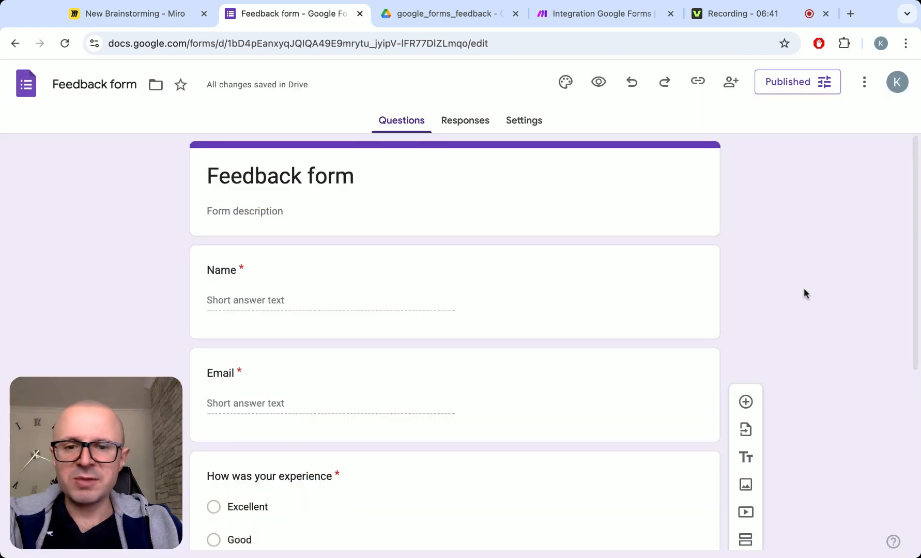
{"action": "left_click", "coordinate": [782, 89]}
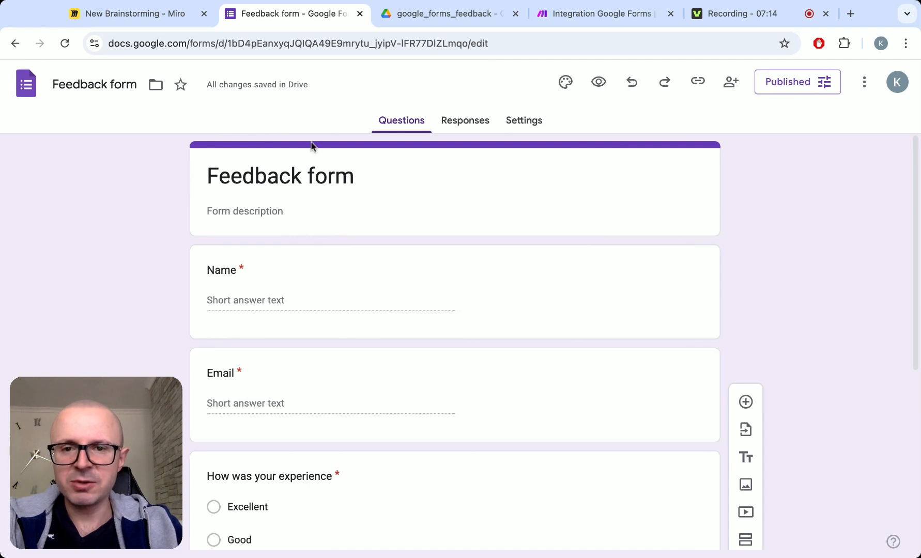
- Switch to Google Drive and open the Google forms feedback spreadsheet in the google_forms_feedback folder
{"action": "left_click", "coordinate": [414, 19]}
{"action": "left_click", "coordinate": [423, 224]}
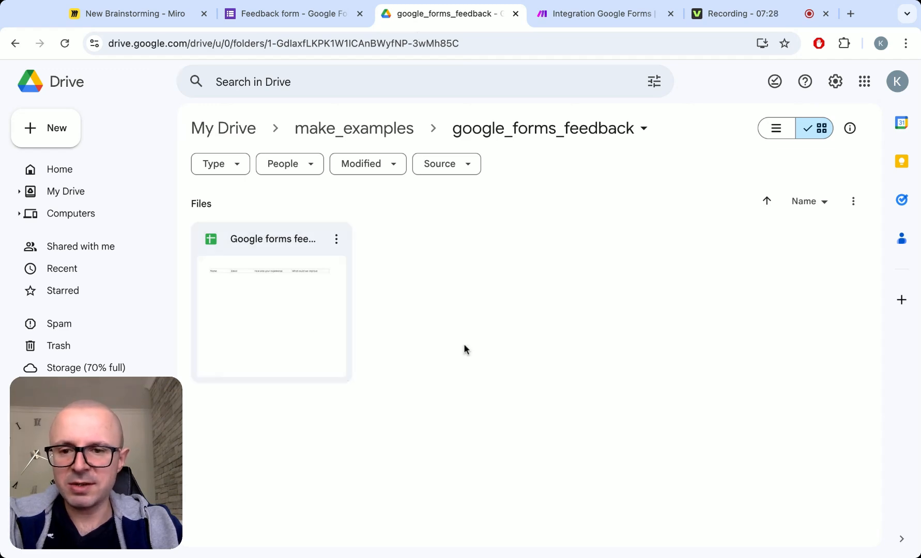
{"action": "double_click", "coordinate": [292, 292]}
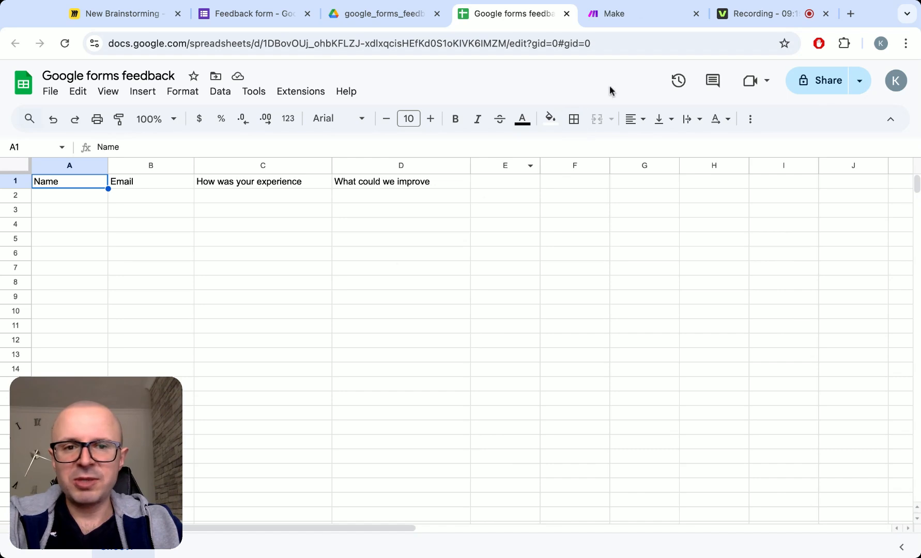
- Switch to Make and create a new scenario from the organization dashboard
{"action": "left_click", "coordinate": [626, 16]}
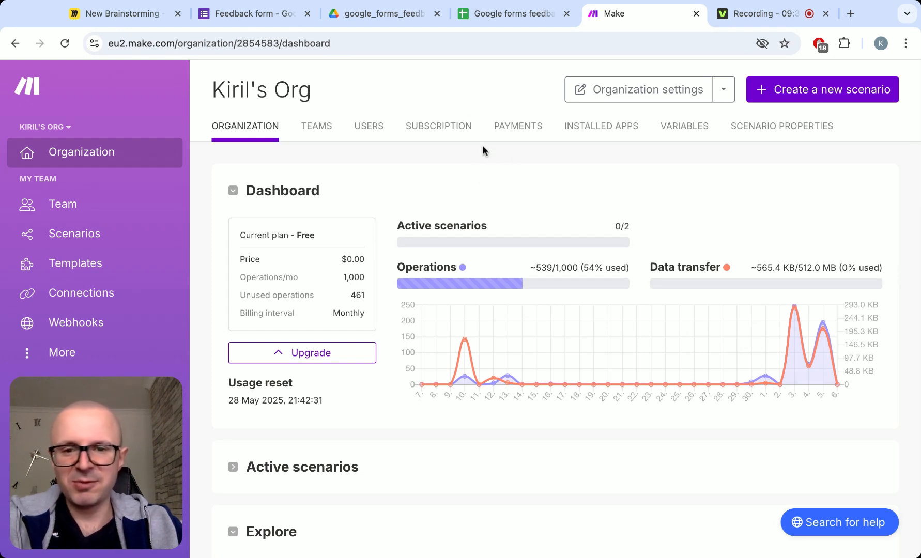
{"action": "left_click", "coordinate": [804, 96]}
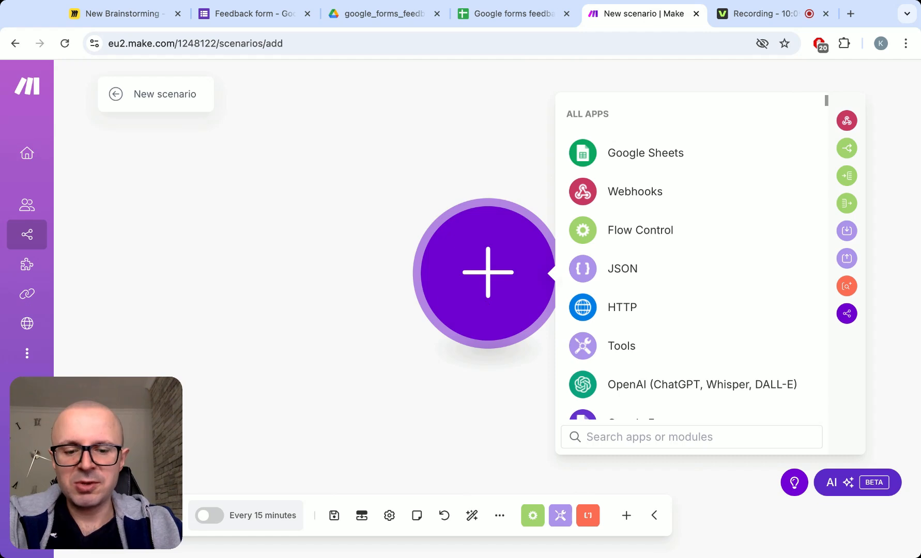
- Find Google Forms among the apps and add its Watch Responses trigger as the scenario's first module
{"action": "type", "text": "google for"}
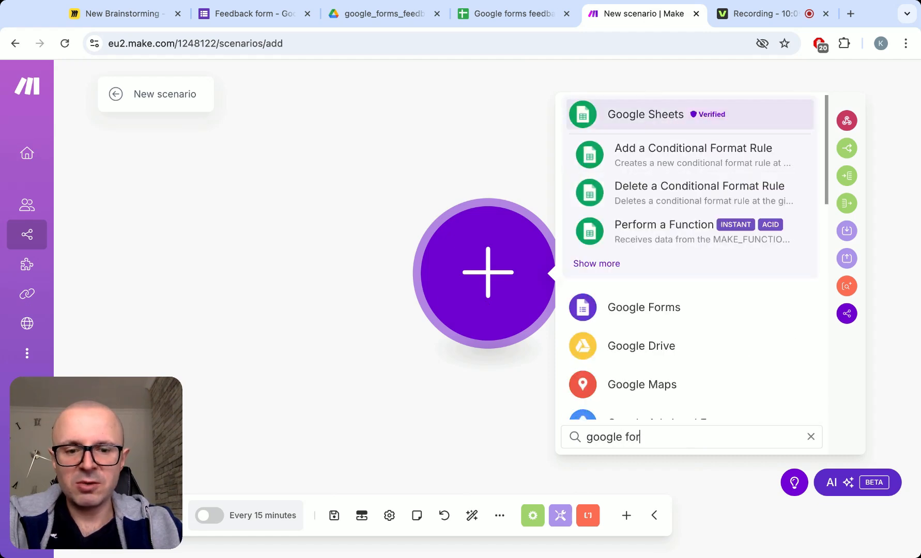
{"action": "type", "text": "ms"}
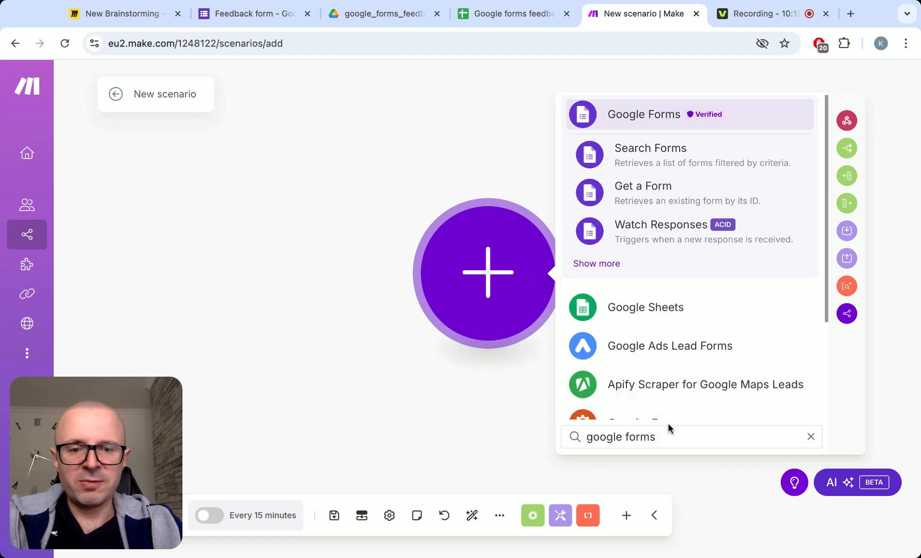
{"action": "left_click", "coordinate": [609, 265]}
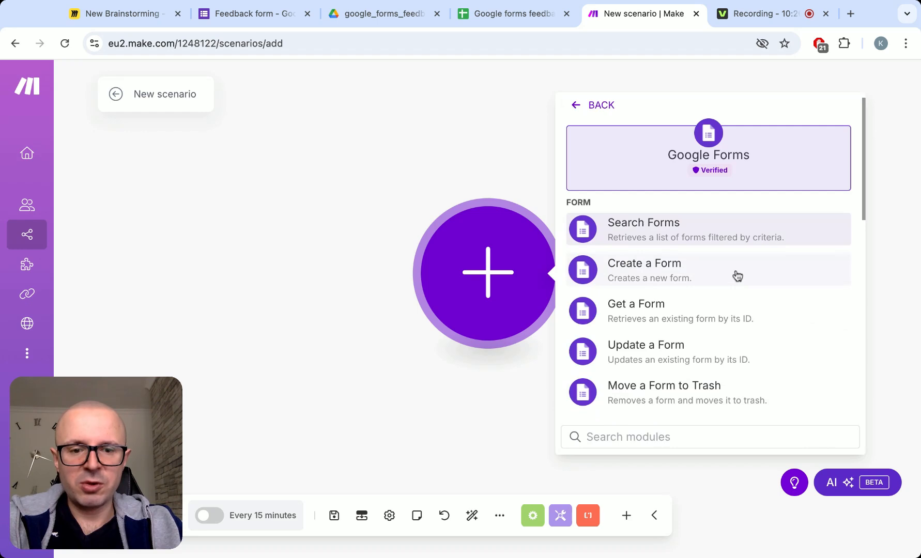
{"action": "scroll", "coordinate": [816, 286], "scroll_direction": "down", "scroll_amount": 2}
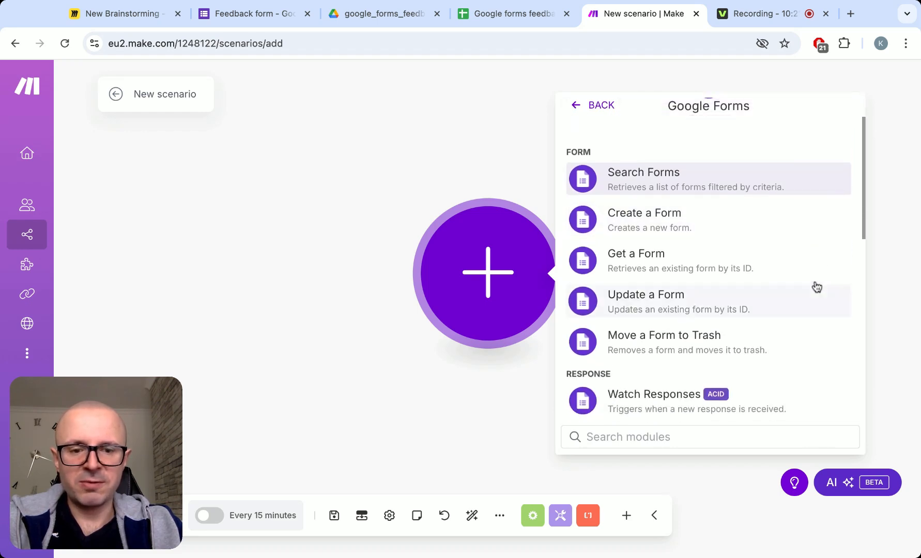
{"action": "scroll", "coordinate": [817, 286], "scroll_direction": "down", "scroll_amount": 3}
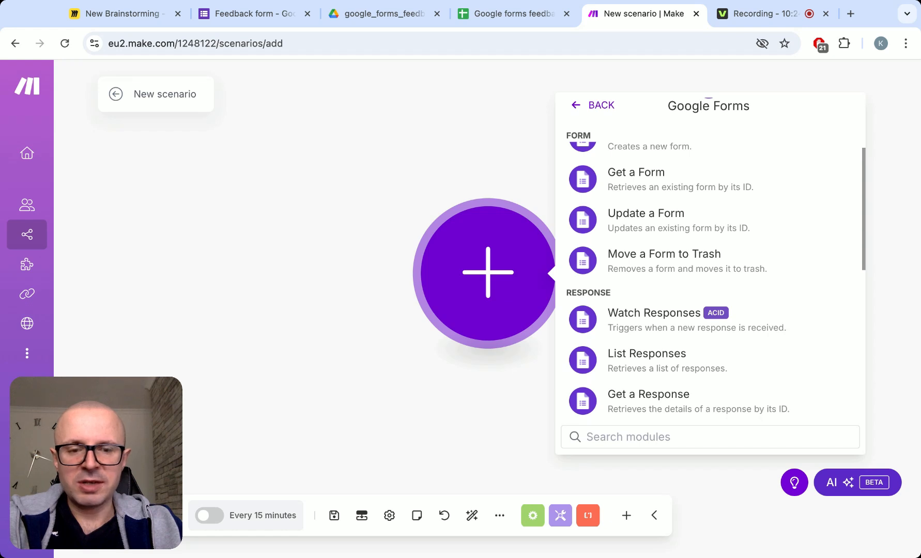
{"action": "scroll", "coordinate": [701, 297], "scroll_direction": "up", "scroll_amount": 1}
{"action": "scroll", "coordinate": [701, 297], "scroll_direction": "down", "scroll_amount": 2}
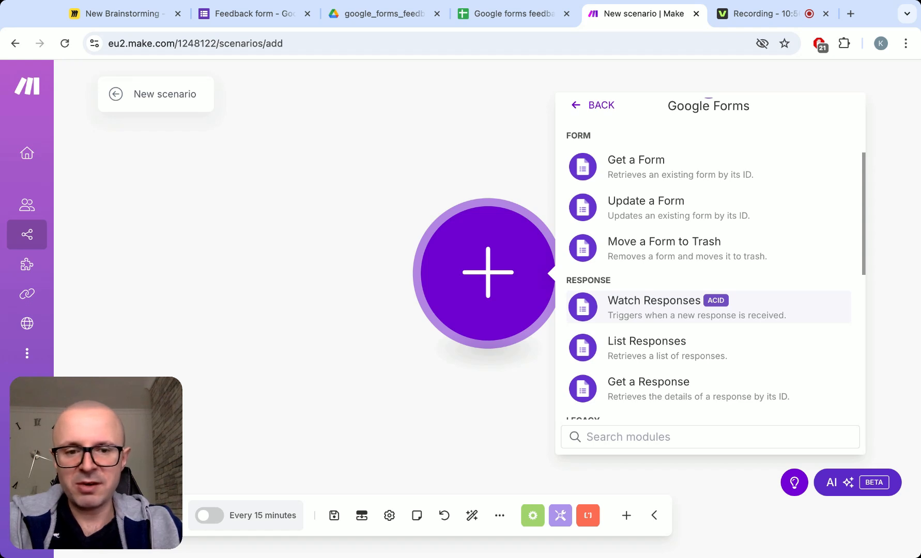
{"action": "left_click", "coordinate": [754, 314]}
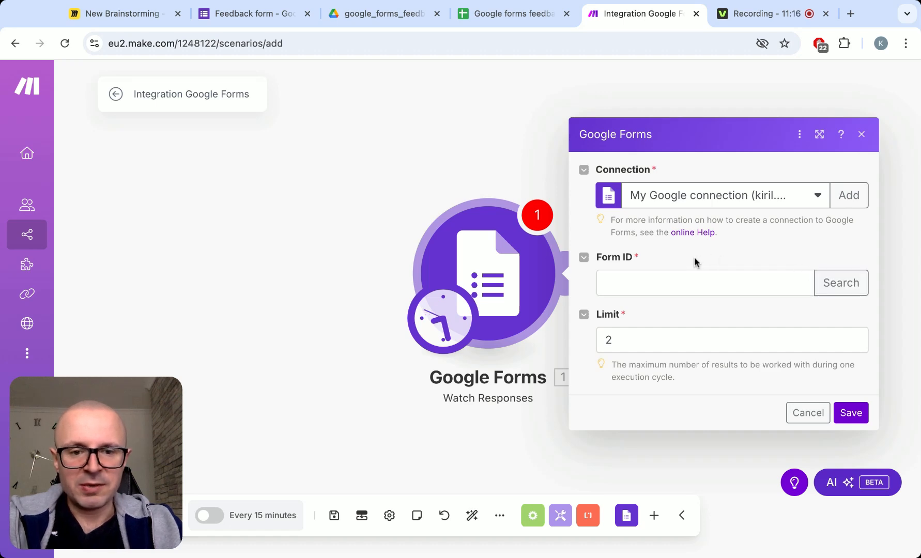
- Search for the available forms and choose "Feedback form" as the Form ID to watch
{"action": "left_click", "coordinate": [833, 282]}
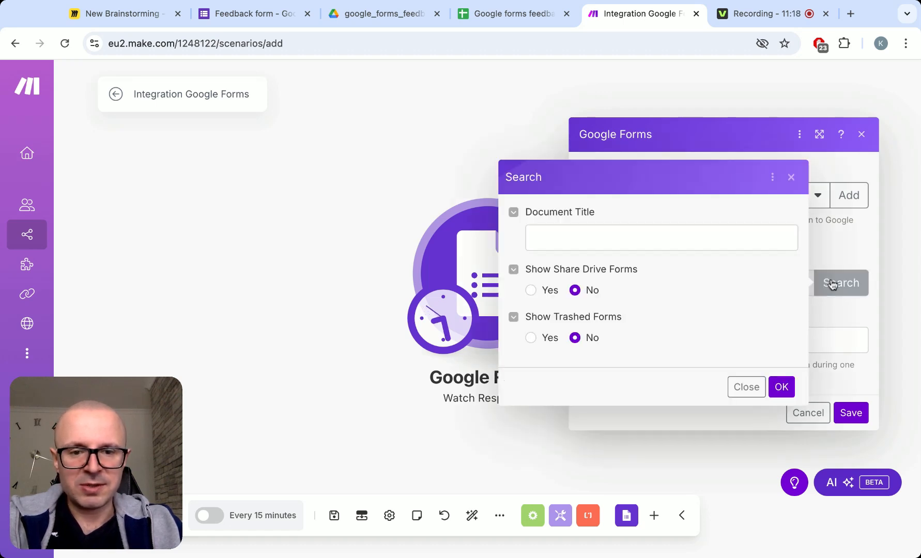
{"action": "left_click", "coordinate": [781, 386]}
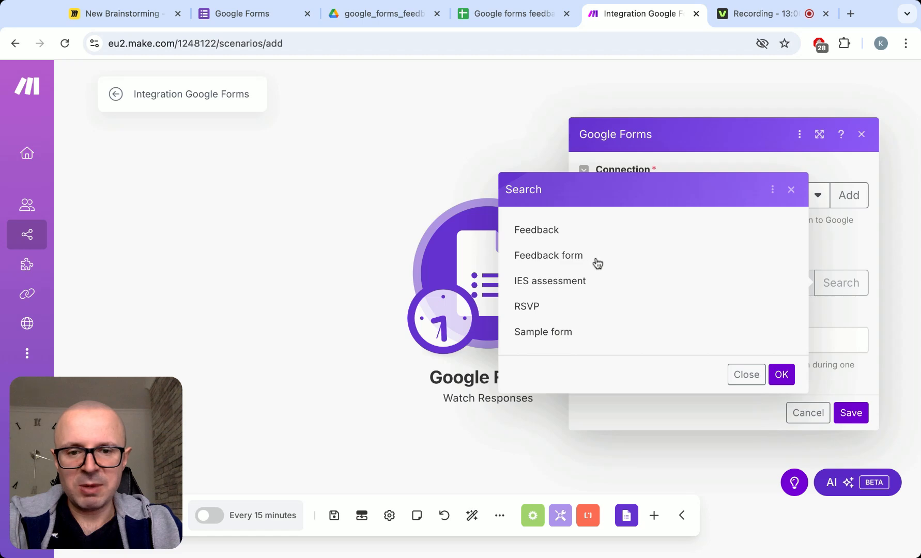
{"action": "left_click", "coordinate": [568, 256]}
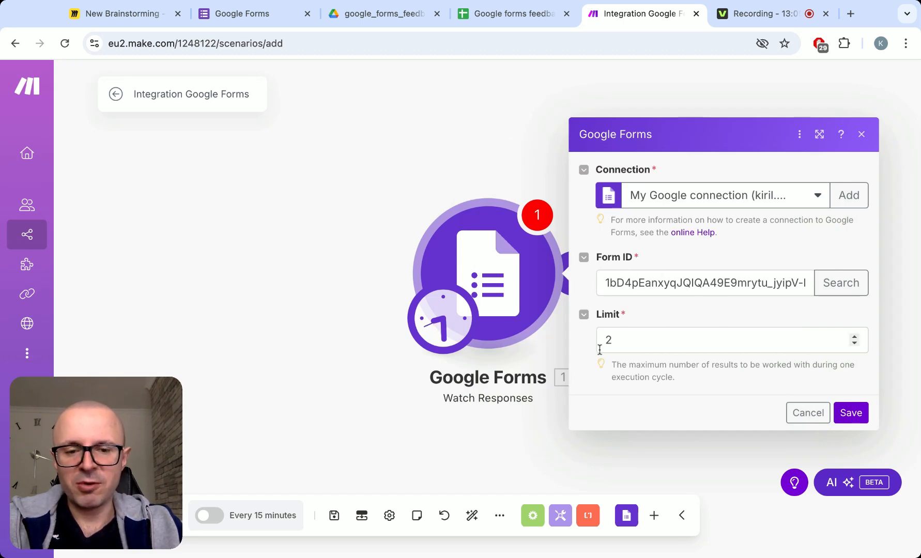
- Set the trigger's result limit to 1 and save it to start processing responses from now on
{"action": "left_click", "coordinate": [640, 342]}
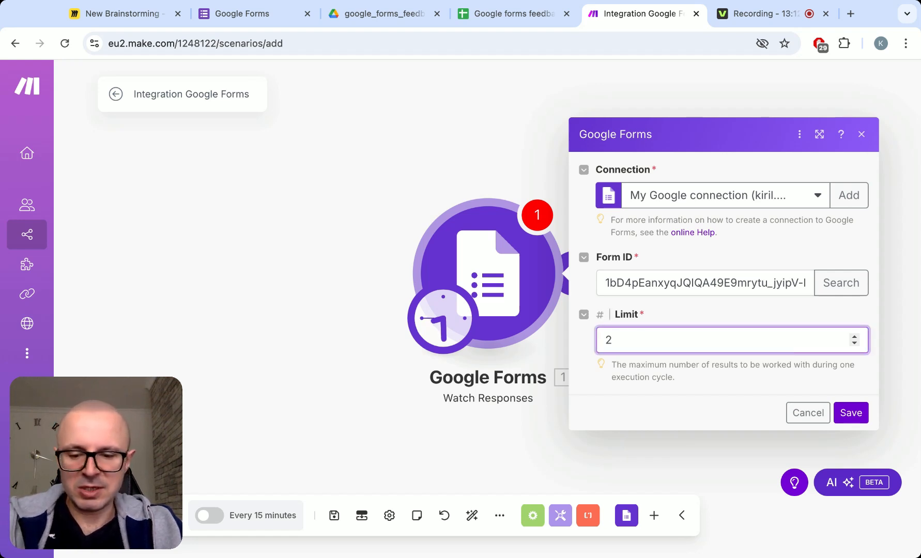
{"action": "key", "text": "BackSpace"}
{"action": "type", "text": "1"}
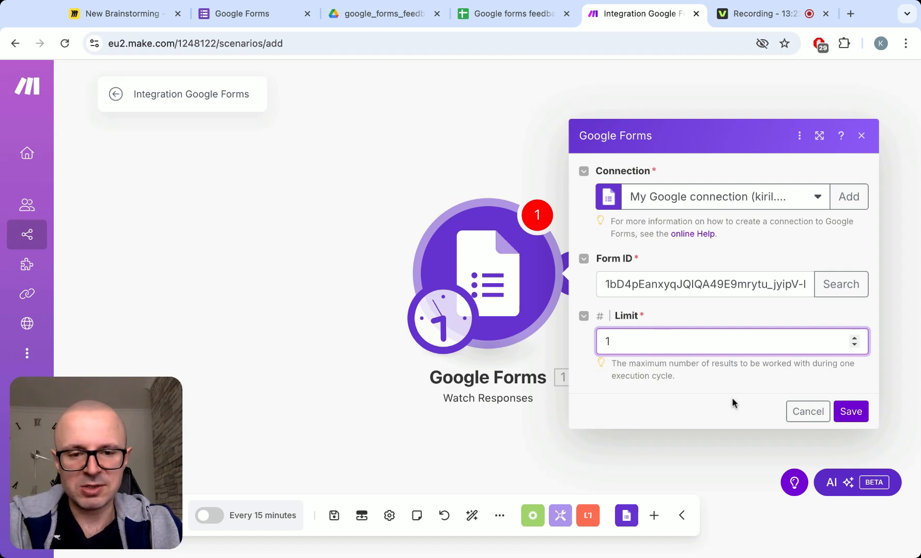
{"action": "left_click", "coordinate": [851, 412]}
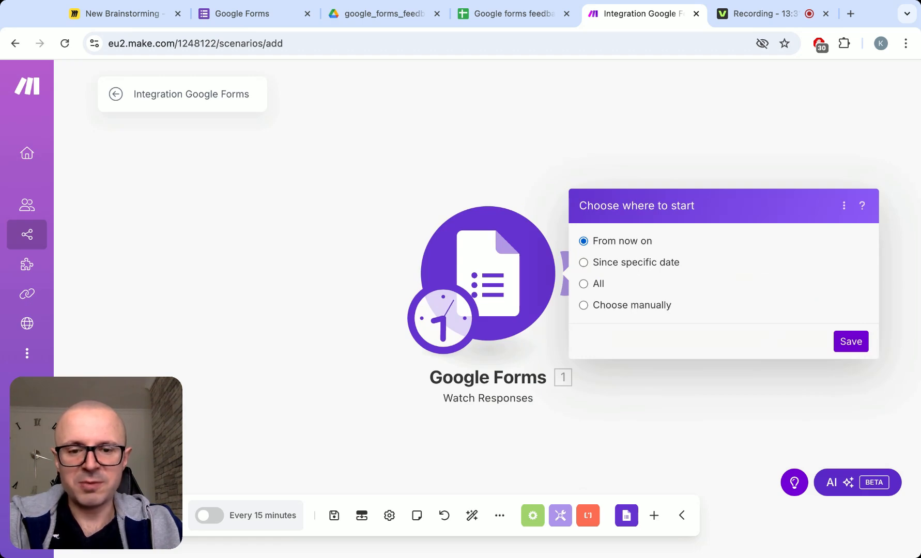
{"action": "left_click", "coordinate": [850, 341]}
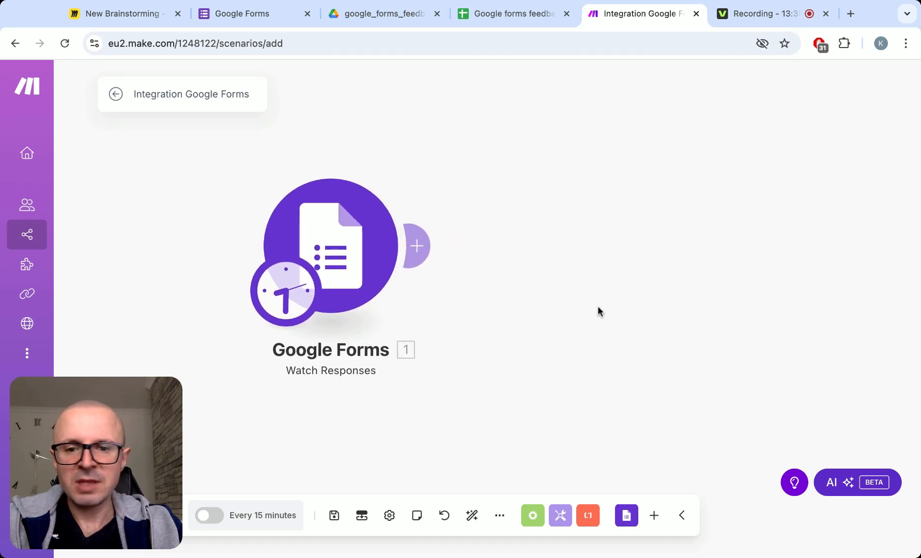
- Add a Google Sheets Add a Row module after the Google Forms trigger
{"action": "left_click", "coordinate": [421, 243]}
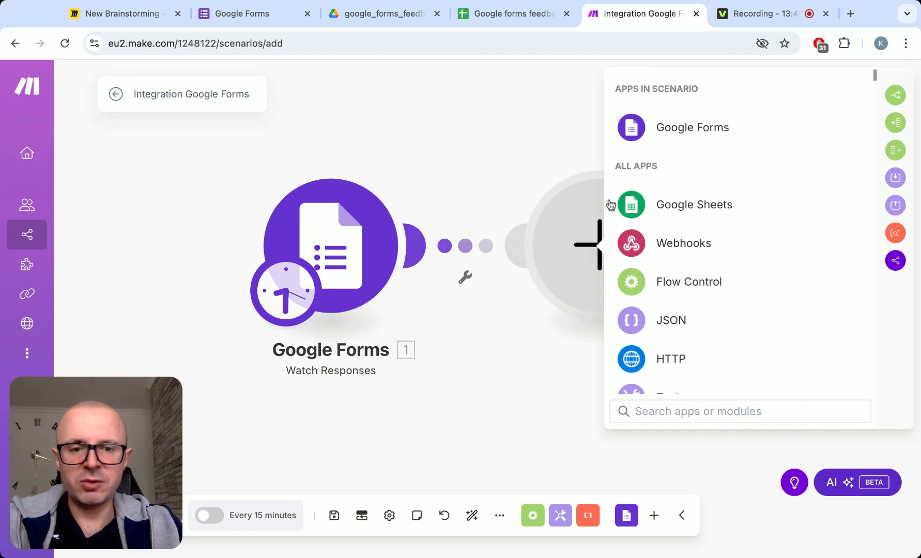
{"action": "left_click", "coordinate": [669, 204]}
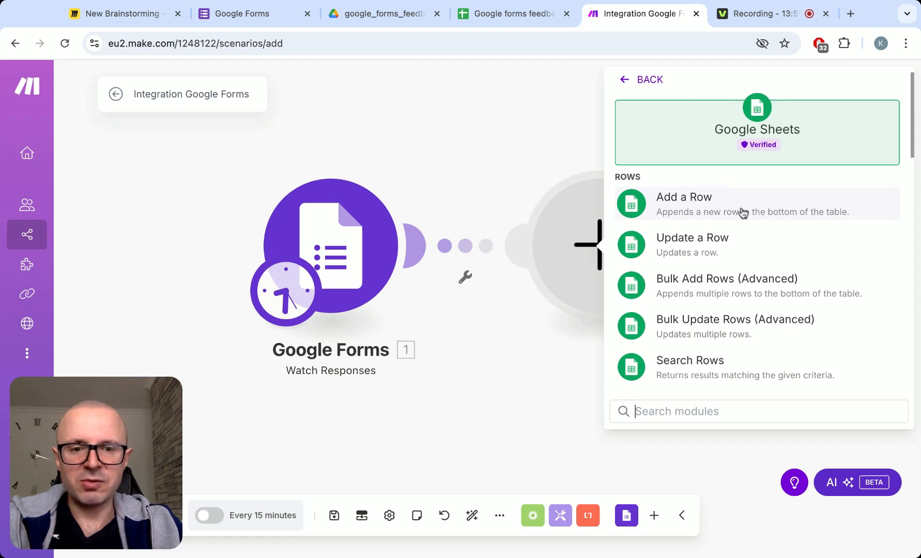
{"action": "left_click", "coordinate": [688, 203]}
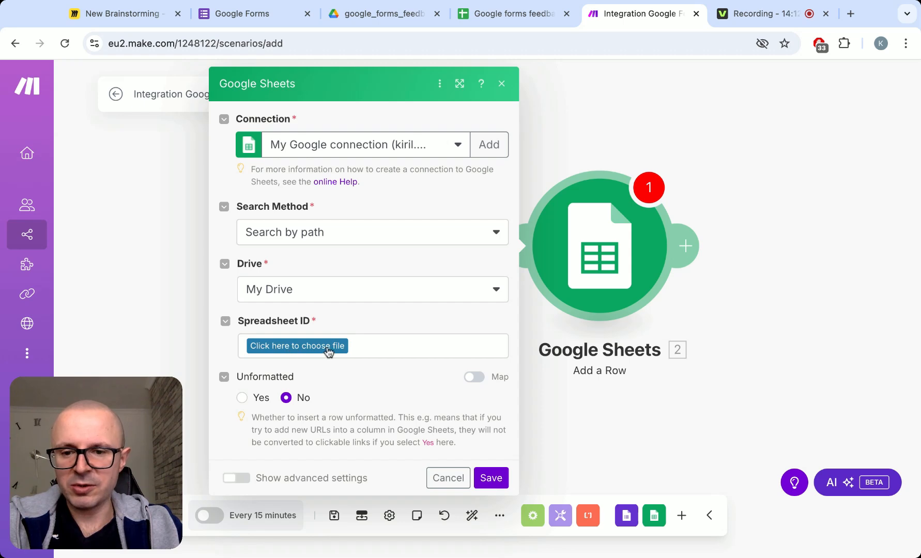
- Select the spreadsheet make_examples / google_forms_feedback / Google forms feedback and its Sheet1 as the destination for new rows
{"action": "left_click", "coordinate": [319, 346]}
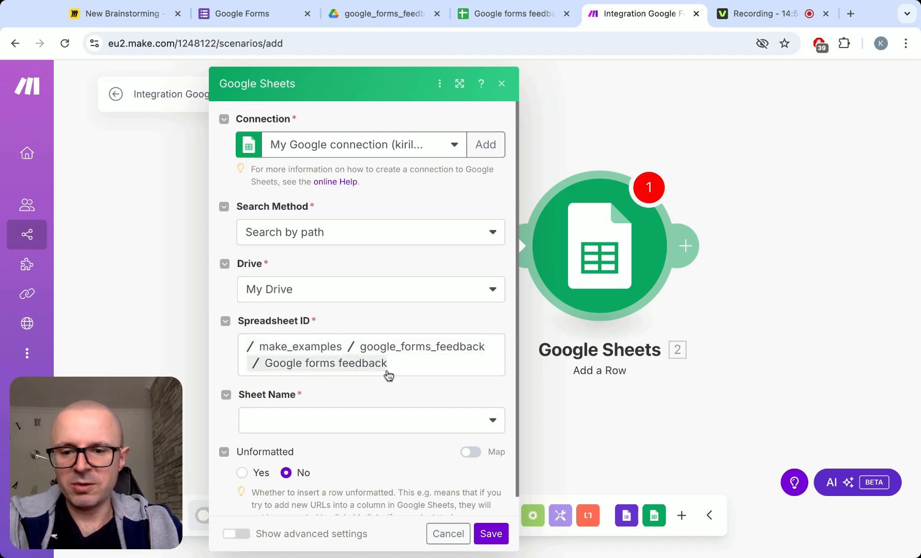
{"action": "scroll", "coordinate": [434, 386], "scroll_direction": "down", "scroll_amount": 1}
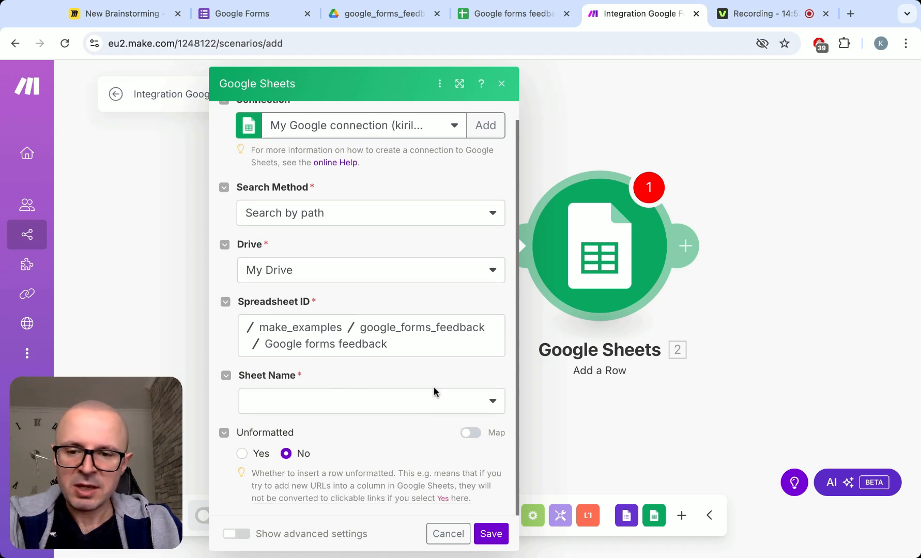
{"action": "left_click", "coordinate": [430, 402]}
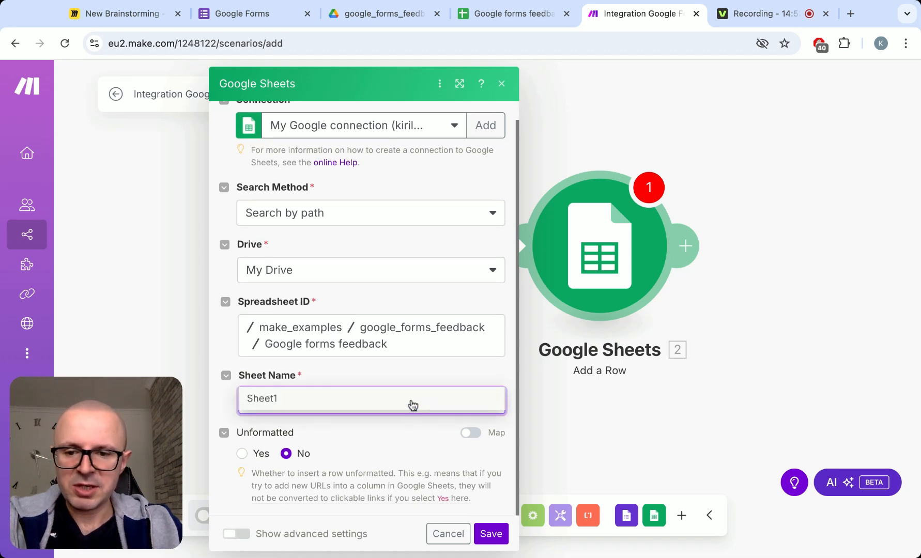
{"action": "left_click", "coordinate": [412, 405]}
{"action": "scroll", "coordinate": [411, 405], "scroll_direction": "down", "scroll_amount": 5}
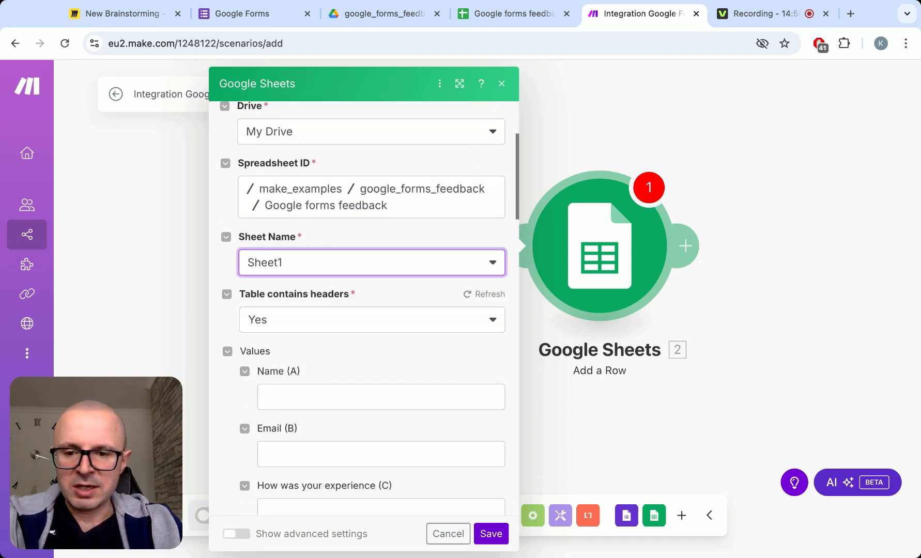
{"action": "scroll", "coordinate": [367, 273], "scroll_direction": "down", "scroll_amount": 3}
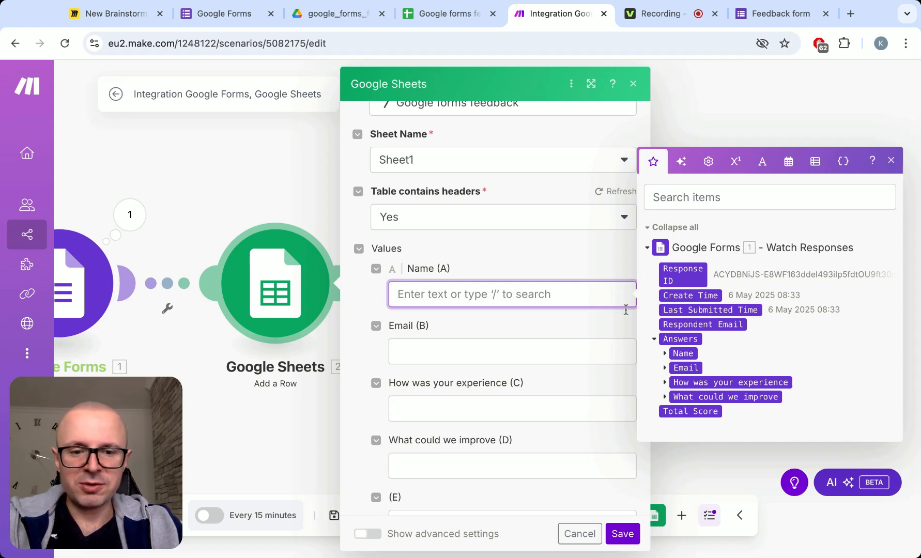
- Map the Name question's text answer value to the Name (A) column
{"action": "left_click", "coordinate": [663, 354]}
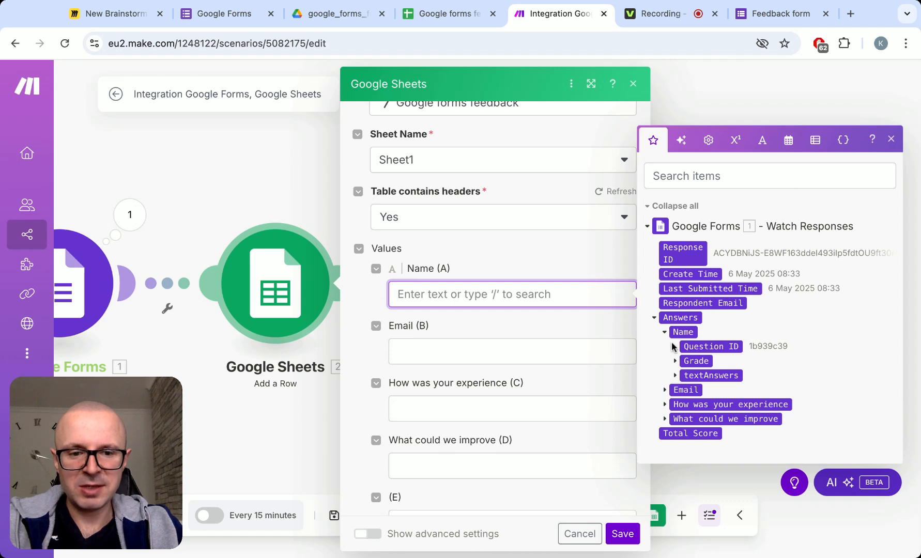
{"action": "left_click", "coordinate": [675, 375]}
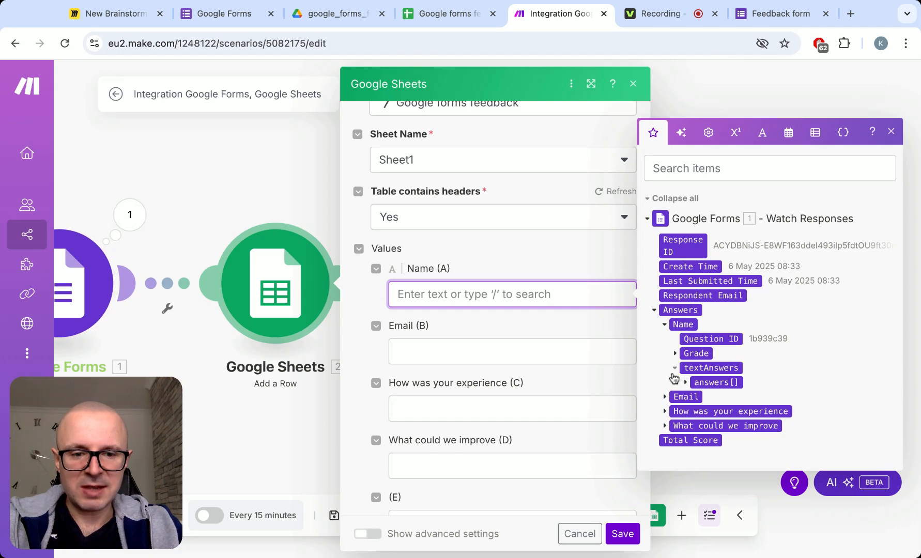
{"action": "left_click", "coordinate": [686, 383]}
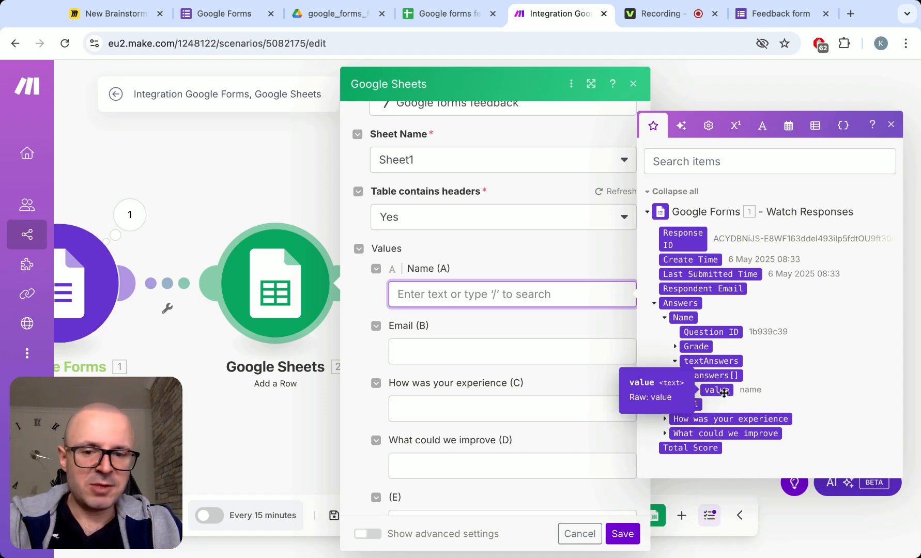
{"action": "left_click", "coordinate": [722, 392]}
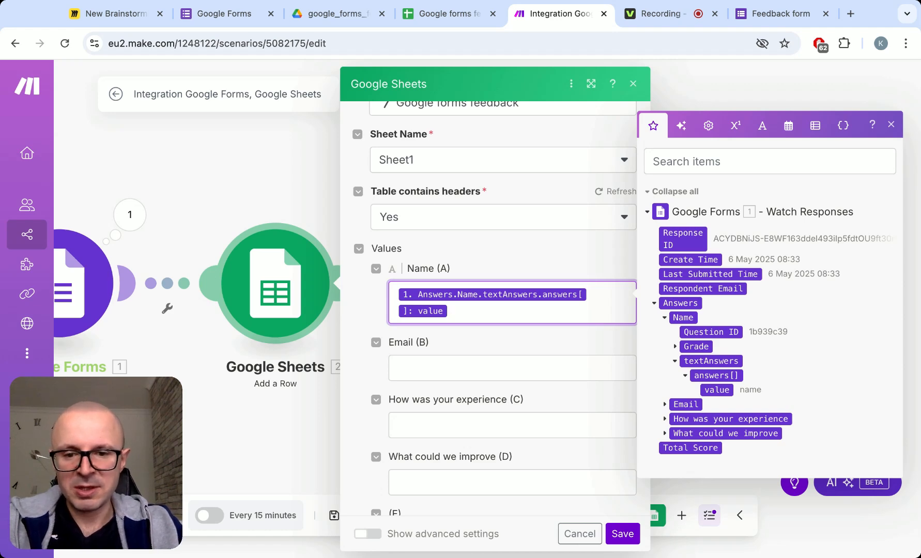
- Map the Email question's text answer value to the Email (B) column
{"action": "left_click", "coordinate": [511, 368]}
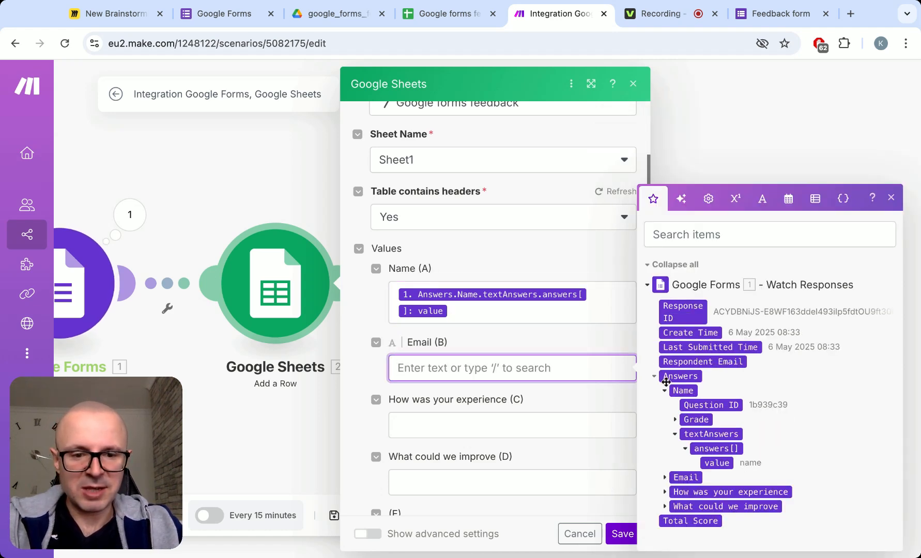
{"action": "left_click", "coordinate": [665, 393]}
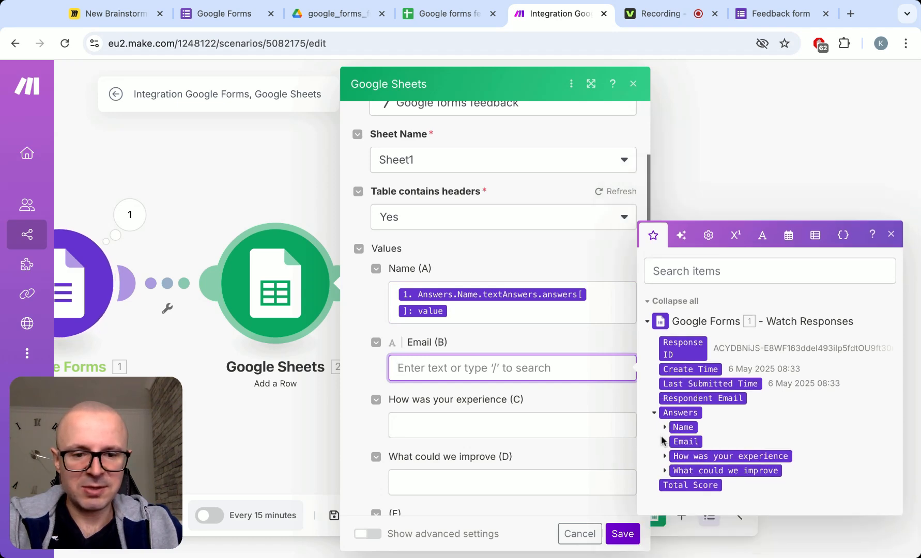
{"action": "left_click", "coordinate": [665, 440]}
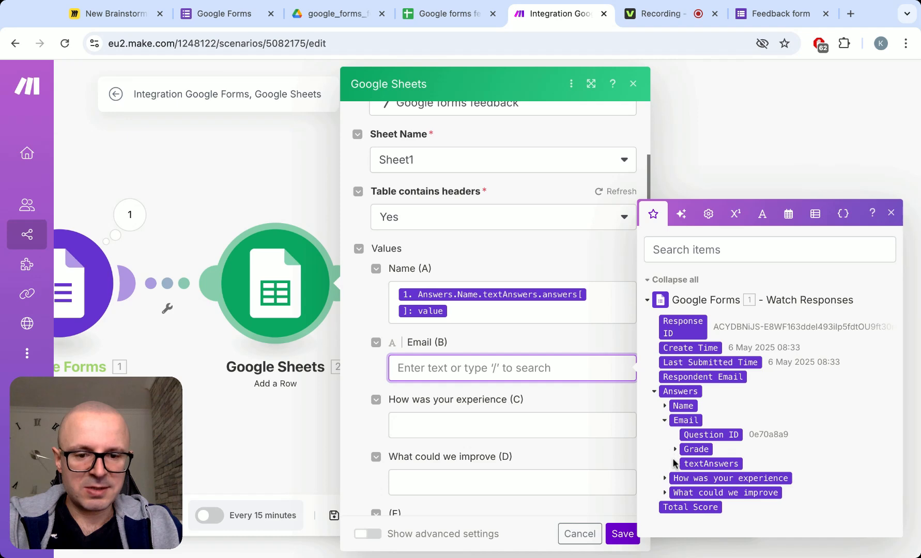
{"action": "left_click", "coordinate": [675, 463]}
{"action": "left_click", "coordinate": [684, 471]}
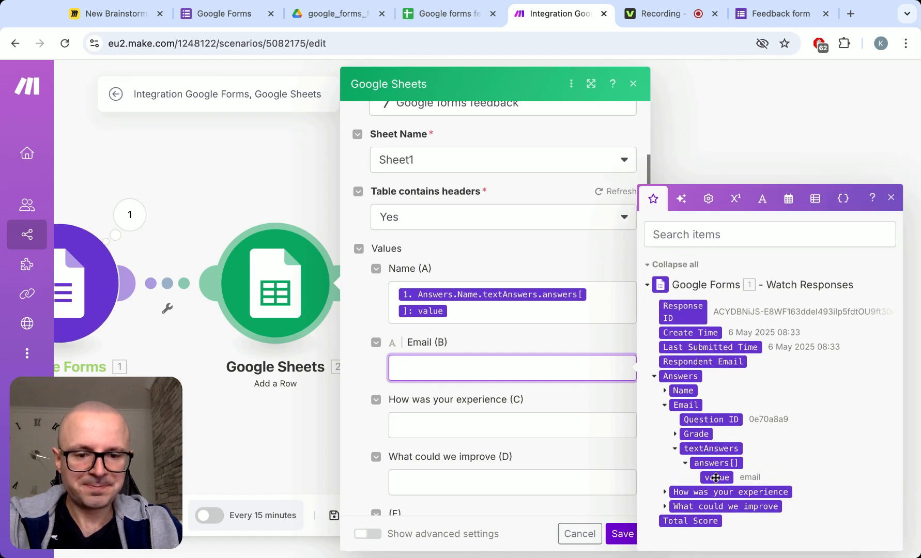
{"action": "left_click", "coordinate": [715, 478]}
- Map the "How was your experience" text answer value to the How was your experience (C) column
{"action": "left_click", "coordinate": [479, 442]}
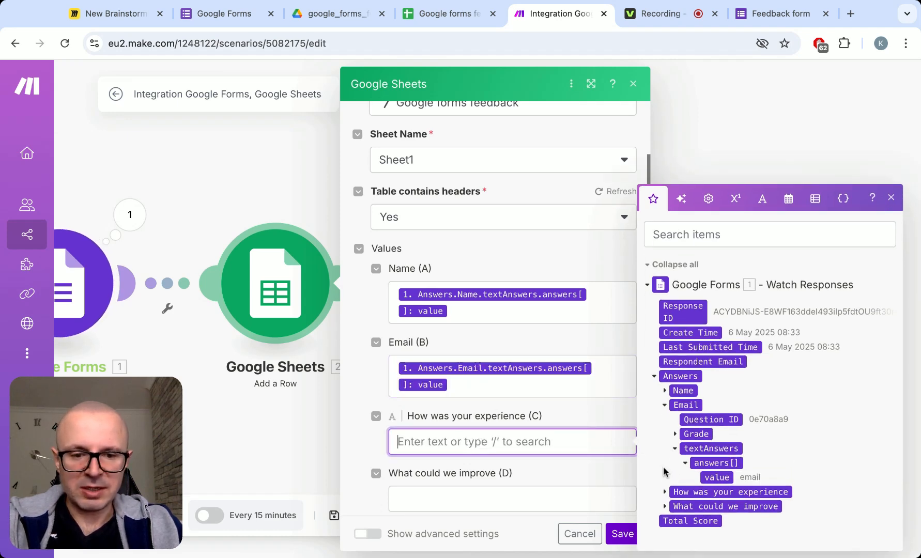
{"action": "left_click", "coordinate": [664, 405]}
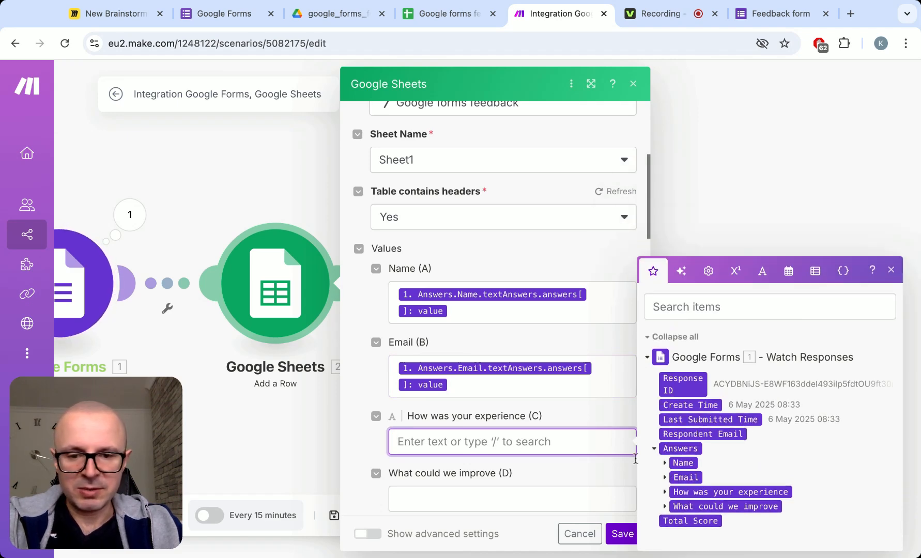
{"action": "left_click", "coordinate": [665, 492]}
{"action": "left_click", "coordinate": [674, 492]}
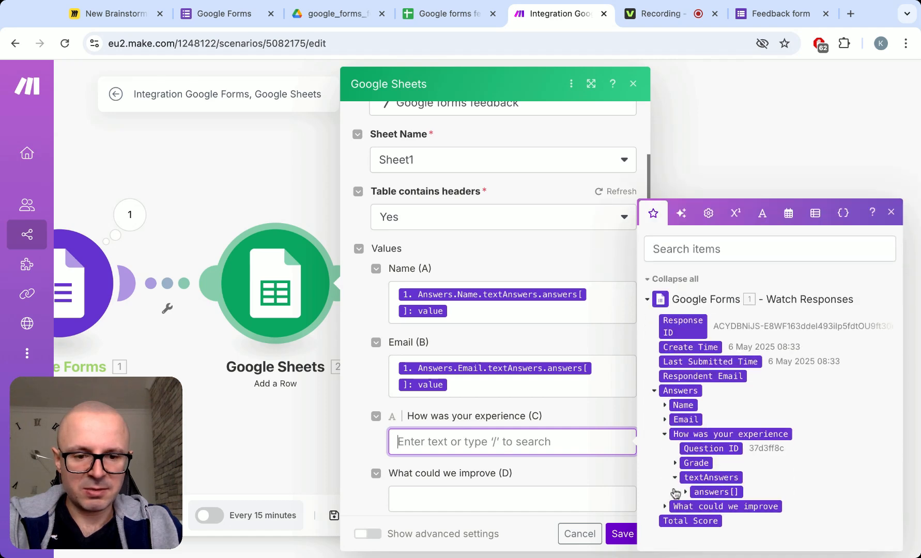
{"action": "left_click", "coordinate": [685, 492]}
{"action": "left_click", "coordinate": [705, 491]}
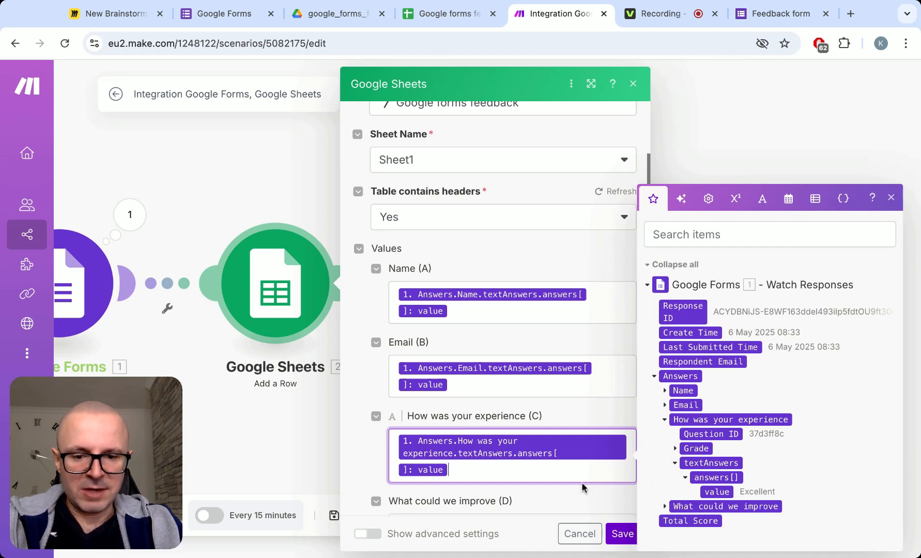
- Map the "What could we improve" text answer value to the What could we improve (D) column and save the Google Sheets module
{"action": "scroll", "coordinate": [581, 485], "scroll_direction": "down", "scroll_amount": 2}
{"action": "left_click", "coordinate": [550, 454]}
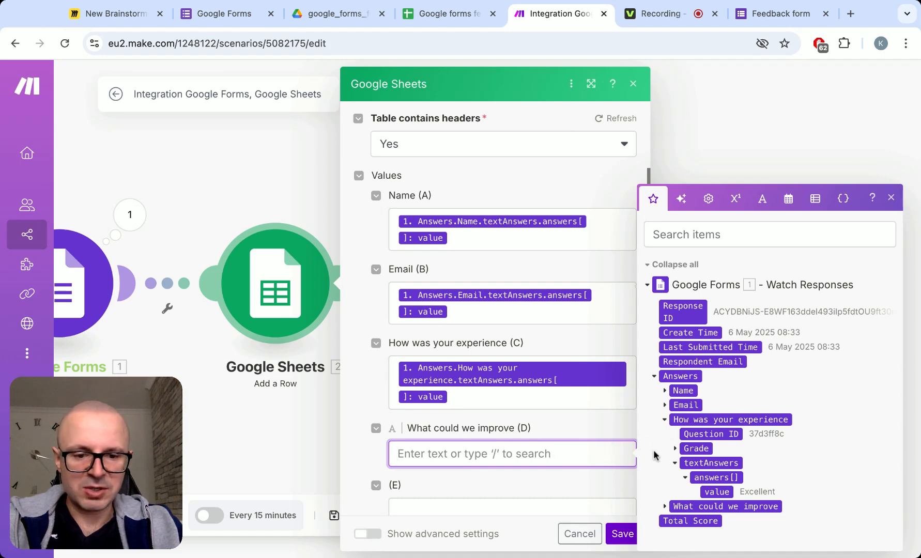
{"action": "left_click", "coordinate": [664, 506]}
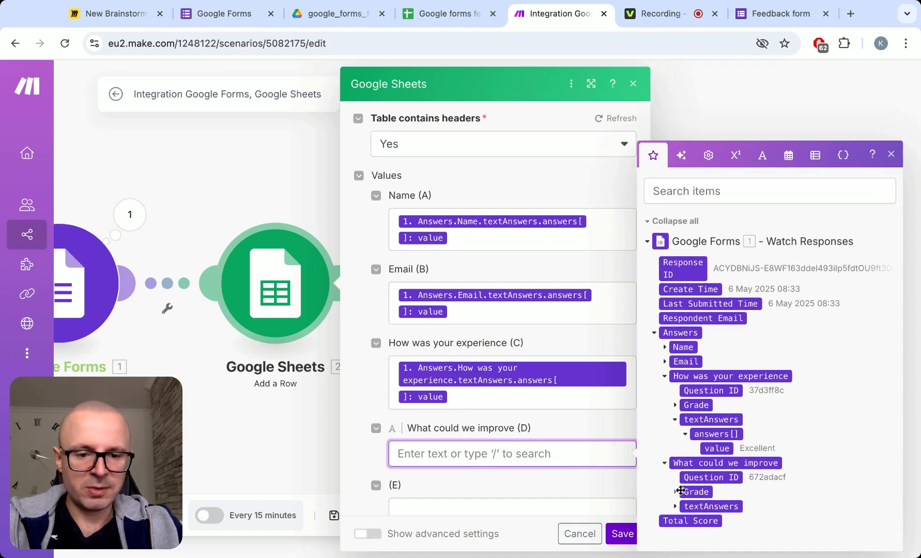
{"action": "left_click", "coordinate": [674, 506]}
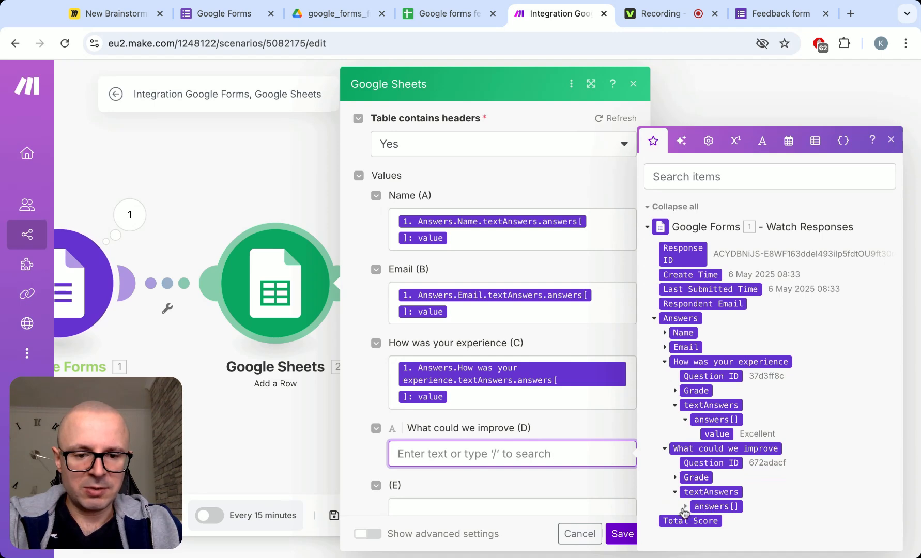
{"action": "left_click", "coordinate": [685, 506]}
{"action": "left_click", "coordinate": [714, 506]}
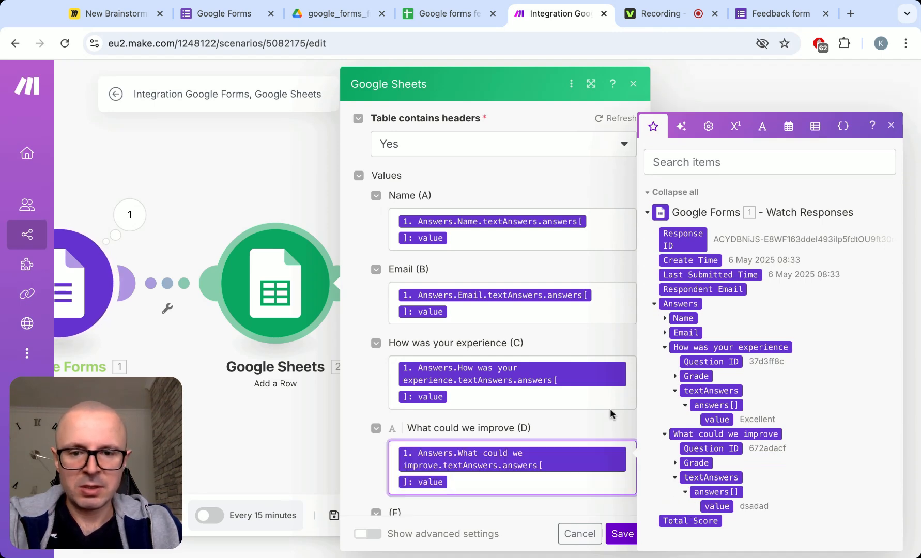
{"action": "scroll", "coordinate": [610, 434], "scroll_direction": "down", "scroll_amount": 3}
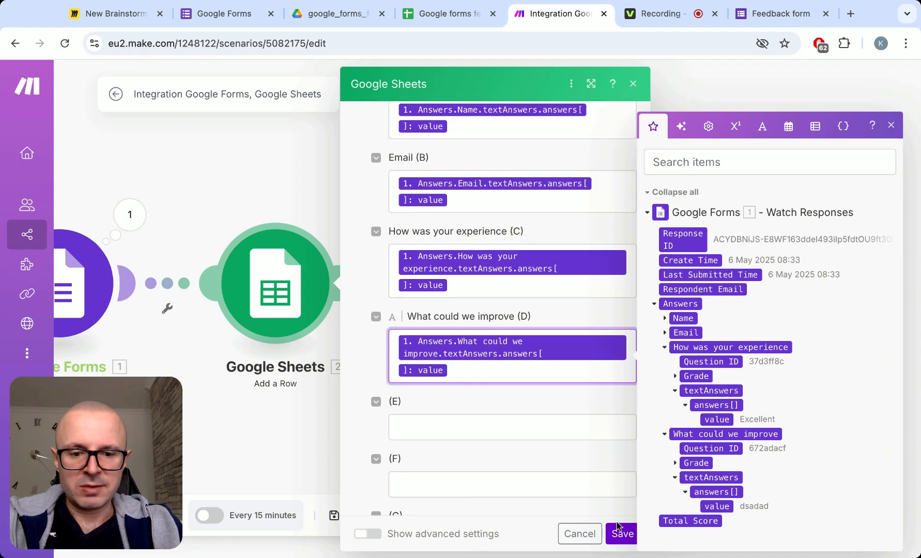
{"action": "scroll", "coordinate": [615, 455], "scroll_direction": "up", "scroll_amount": 2}
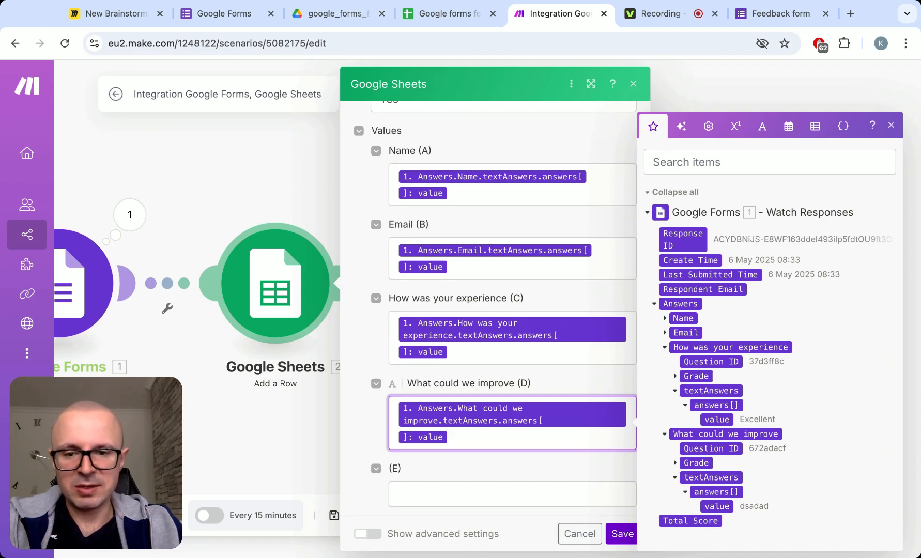
{"action": "left_click", "coordinate": [623, 534]}
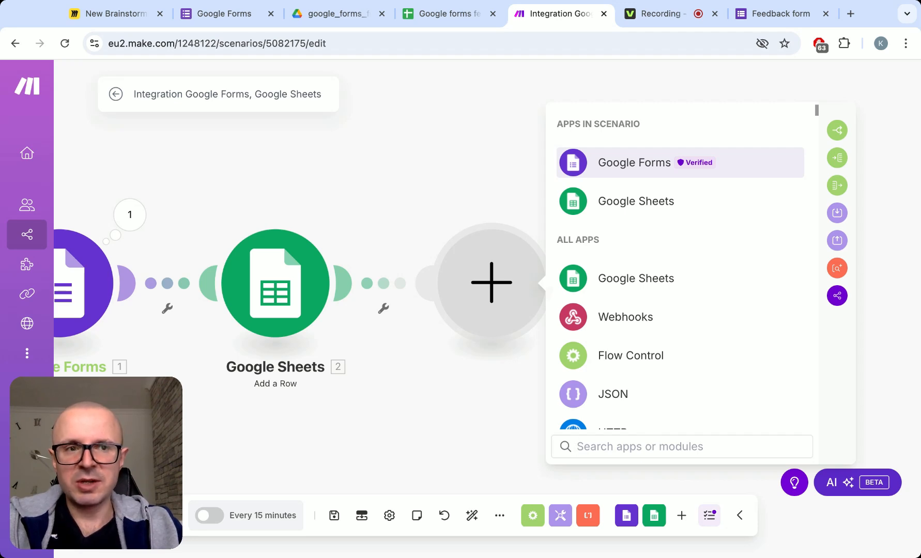
- Add an OpenAI (ChatGPT, Whisper, DALL-E) "Create a Completion (Prompt)" module after the Google Sheets module
{"action": "type", "text": "openai"}
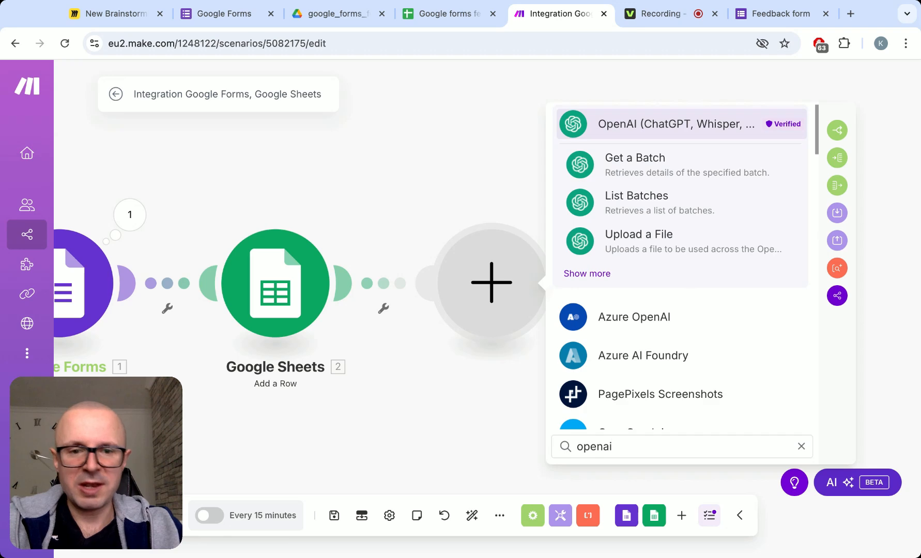
{"action": "left_click", "coordinate": [573, 275]}
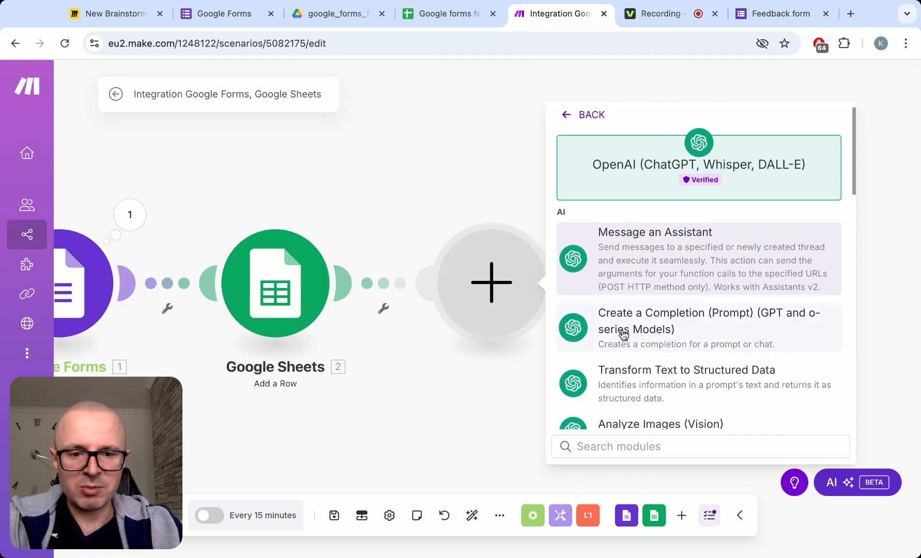
{"action": "left_click", "coordinate": [650, 326]}
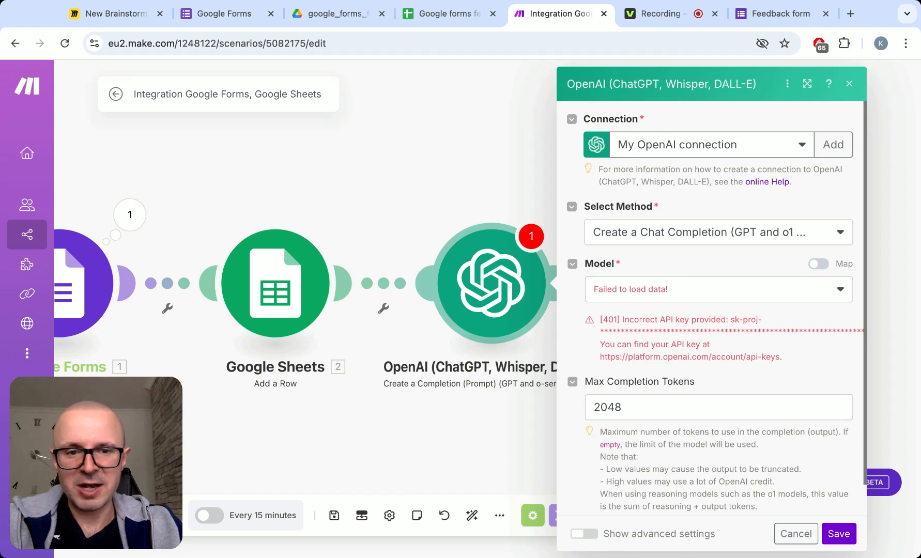
- Select My OpenAI connection and the method Create a Chat Completion (GPT and o1 models) for the OpenAI module
{"action": "left_click", "coordinate": [801, 144]}
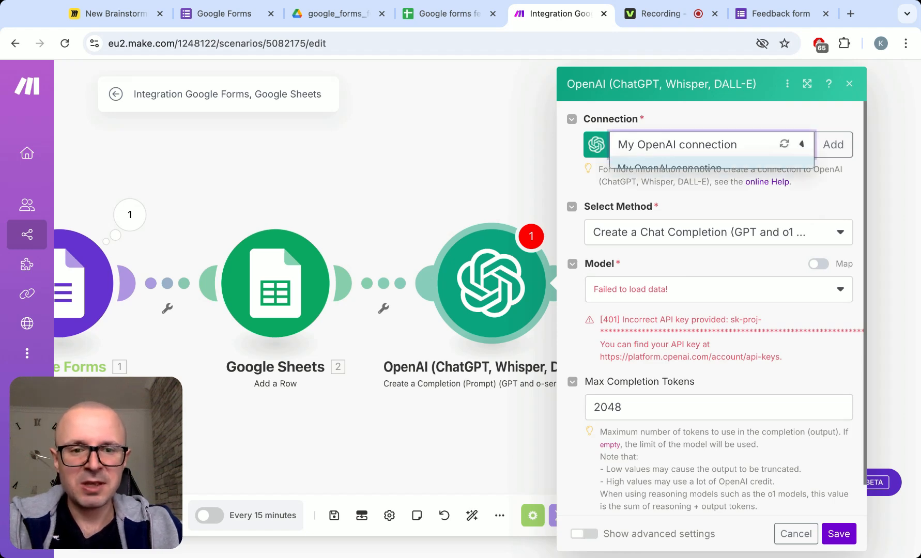
{"action": "left_click", "coordinate": [784, 192]}
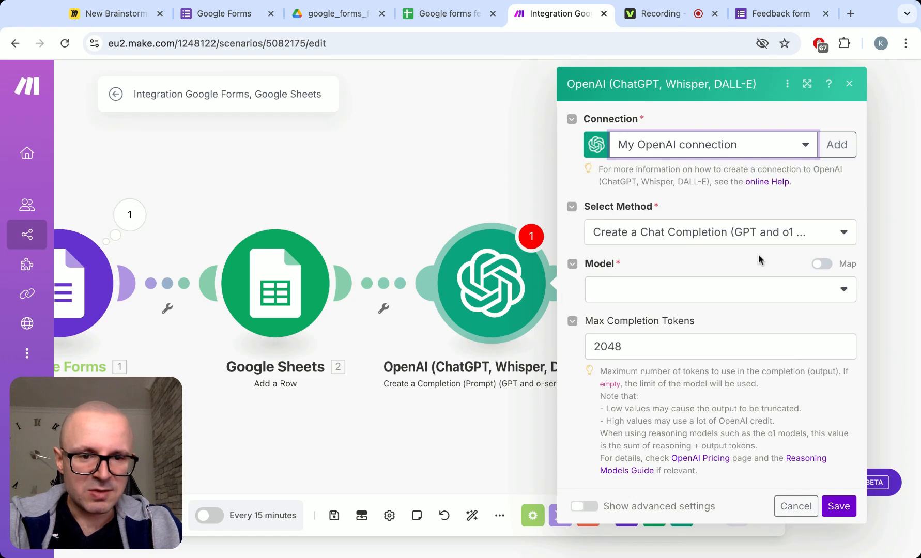
{"action": "left_click", "coordinate": [801, 235]}
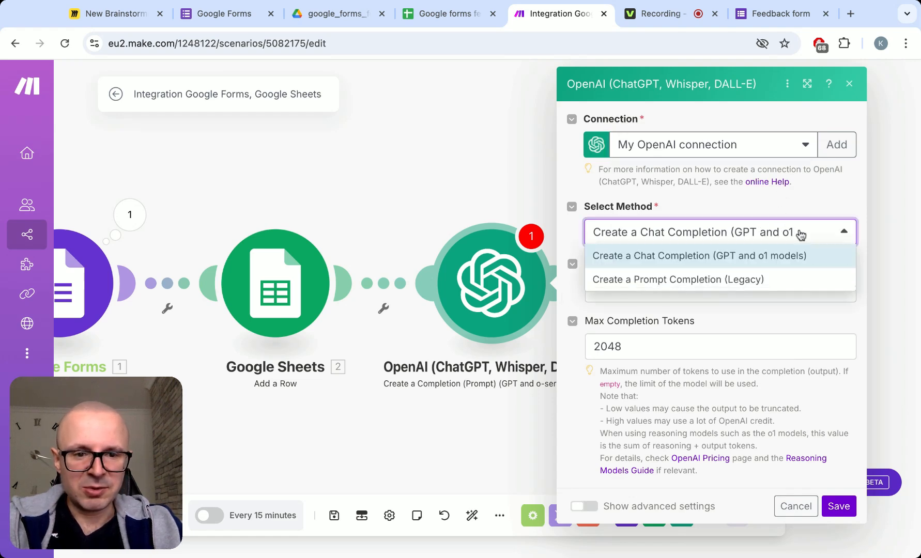
{"action": "left_click", "coordinate": [800, 235]}
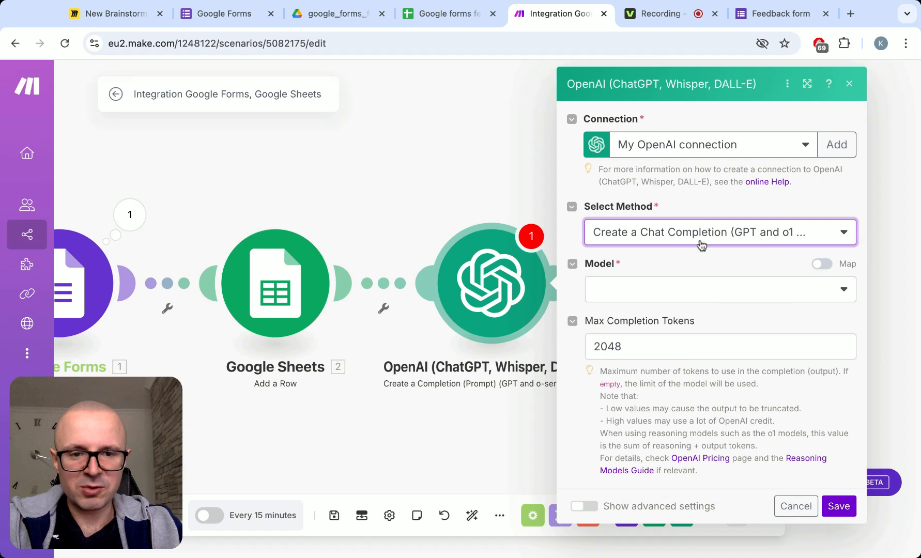
{"action": "left_click", "coordinate": [796, 248]}
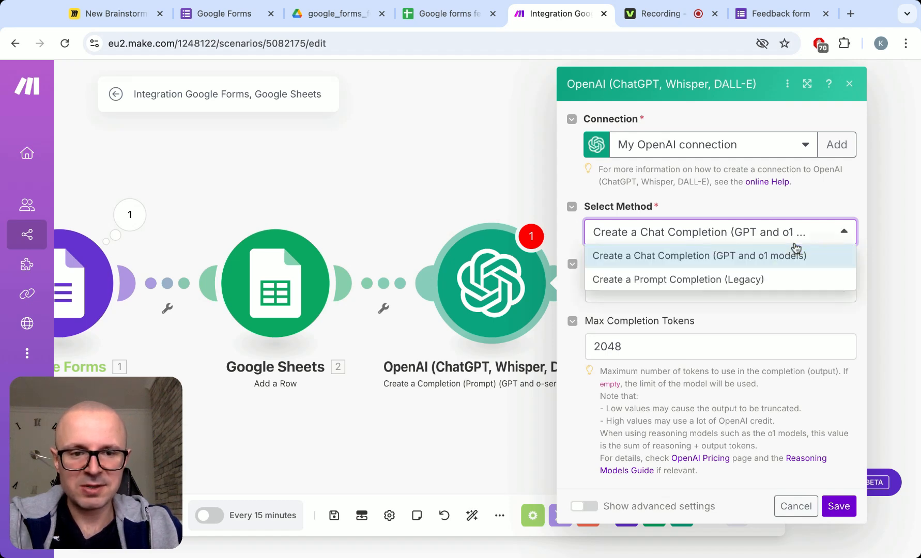
{"action": "left_click", "coordinate": [794, 253]}
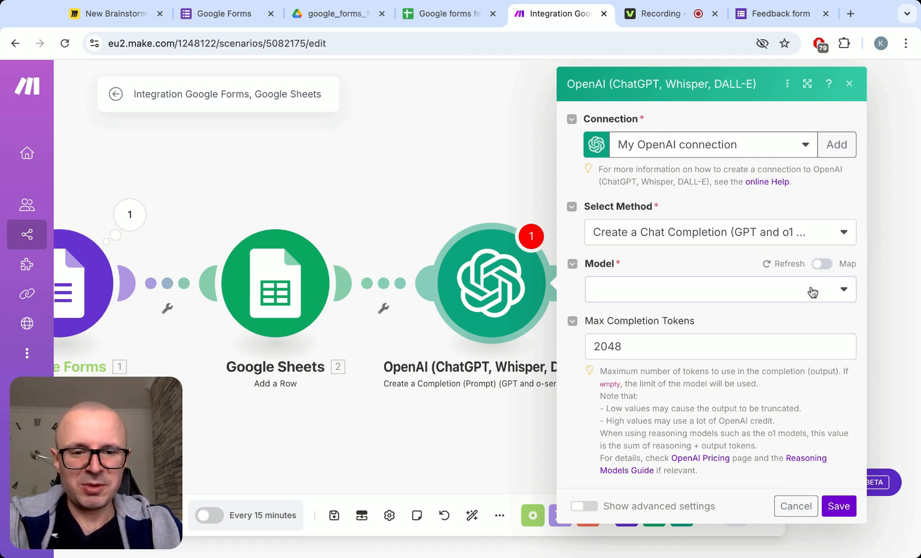
- Set the OpenAI module's model to gpt-4o-mini (system)
{"action": "left_click", "coordinate": [812, 289]}
{"action": "scroll", "coordinate": [772, 389], "scroll_direction": "down", "scroll_amount": 4}
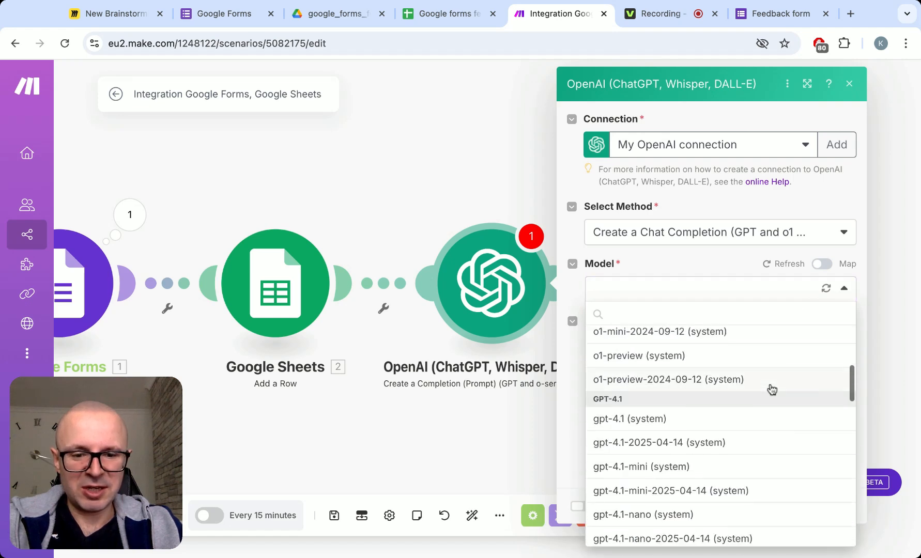
{"action": "scroll", "coordinate": [771, 388], "scroll_direction": "up", "scroll_amount": 1}
{"action": "scroll", "coordinate": [720, 434], "scroll_direction": "down", "scroll_amount": 5}
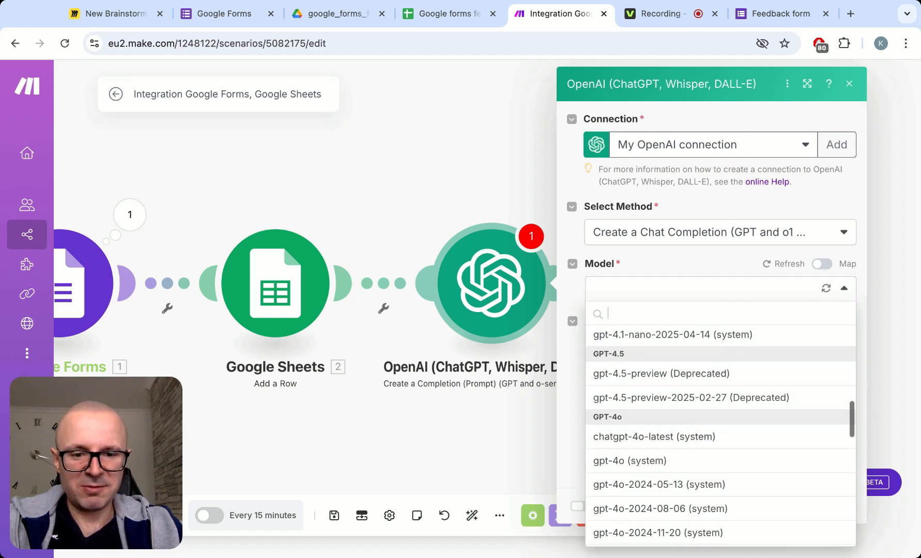
{"action": "scroll", "coordinate": [731, 450], "scroll_direction": "down", "scroll_amount": 3}
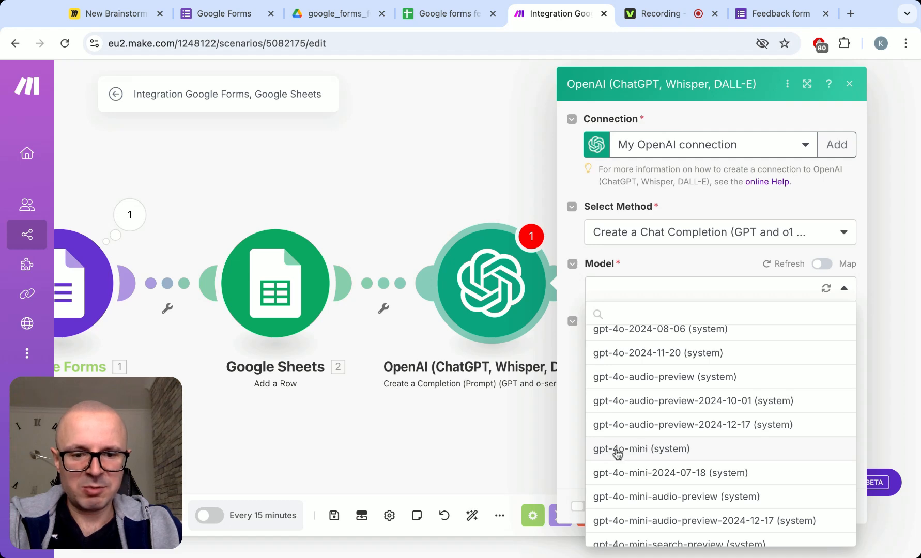
{"action": "left_click", "coordinate": [653, 448]}
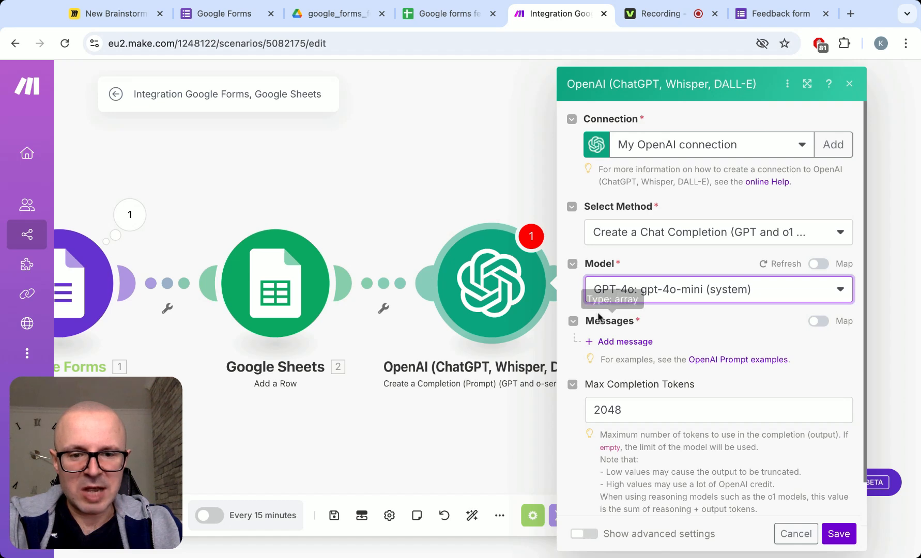
- Add a first message to the OpenAI module with the role Developer / System
{"action": "left_click", "coordinate": [624, 342]}
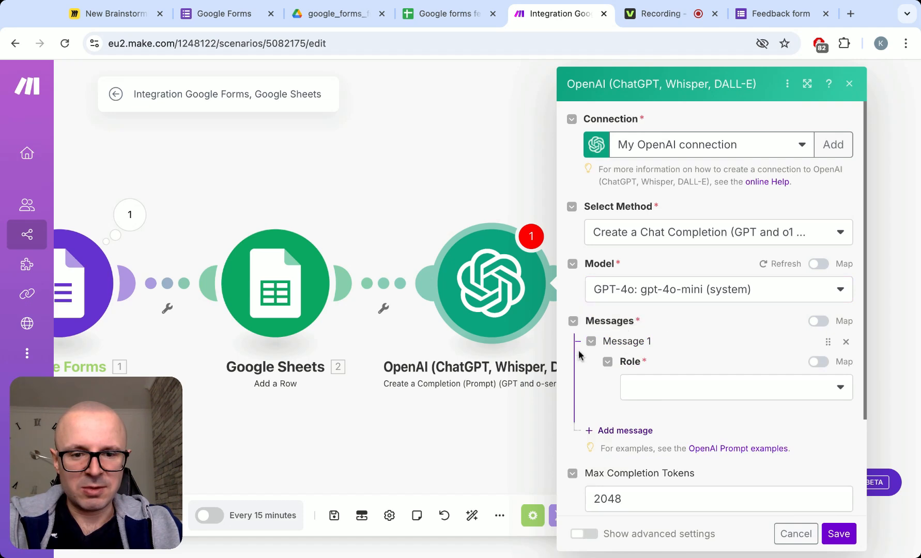
{"action": "left_click", "coordinate": [727, 397]}
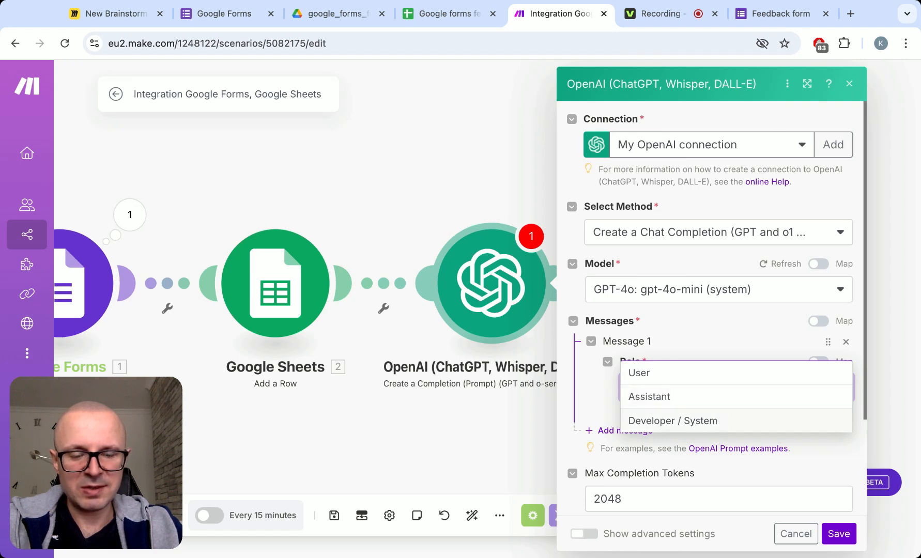
{"action": "left_click", "coordinate": [673, 421]}
{"action": "scroll", "coordinate": [712, 310], "scroll_direction": "down", "scroll_amount": 2}
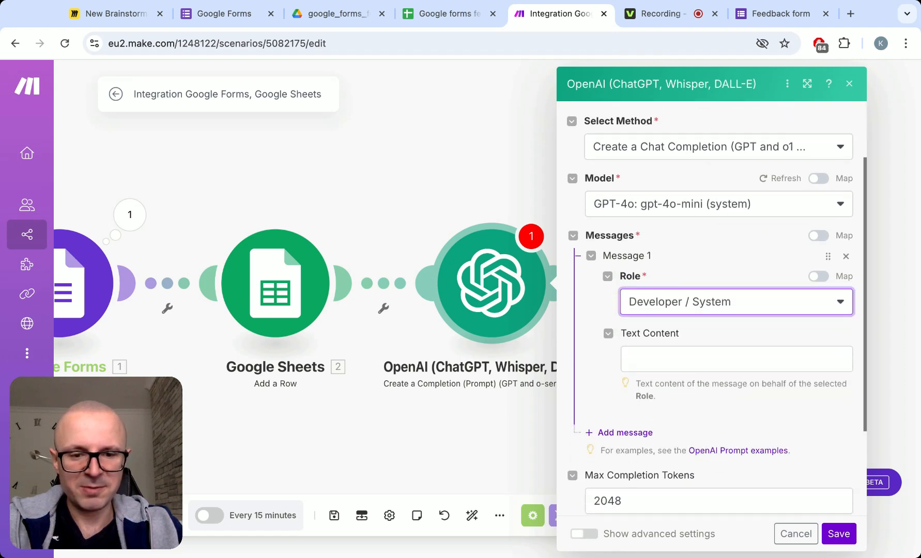
- Paste a system prompt for short, friendly email replies by feedback rating, under 150 words, signed "The Business Team", ending in customer name, experience and feedback lines
{"action": "left_click", "coordinate": [726, 363]}
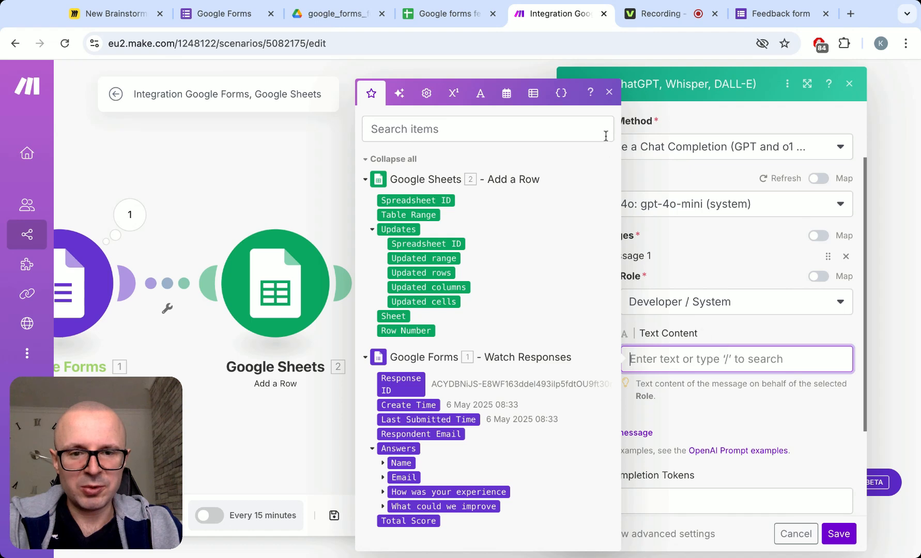
{"action": "left_click", "coordinate": [610, 93]}
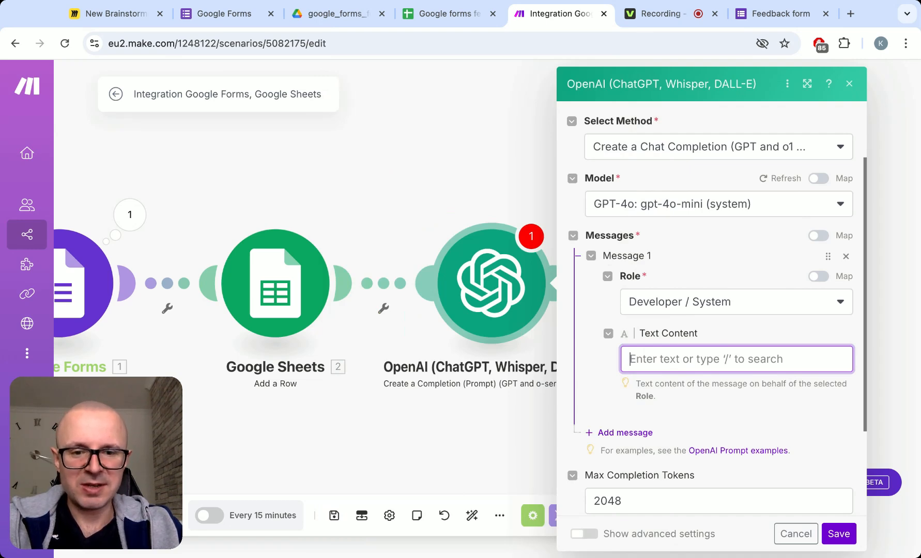
{"action": "scroll", "coordinate": [599, 484], "scroll_direction": "down", "scroll_amount": 1}
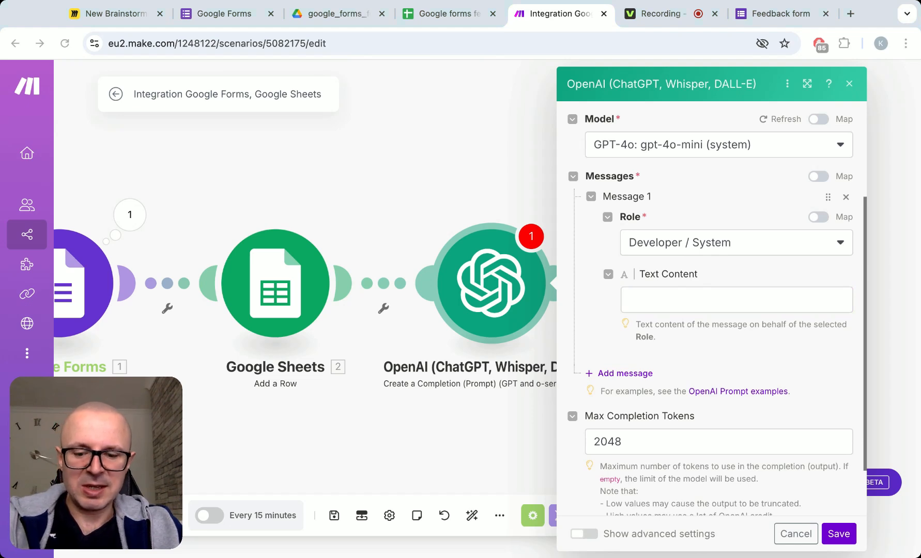
{"action": "left_click", "coordinate": [777, 302]}
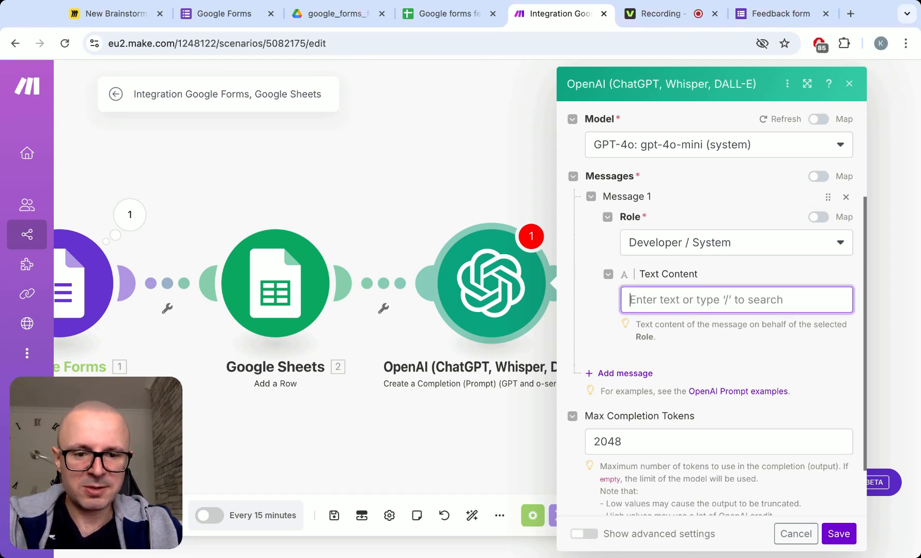
{"action": "key", "text": "super+v"}
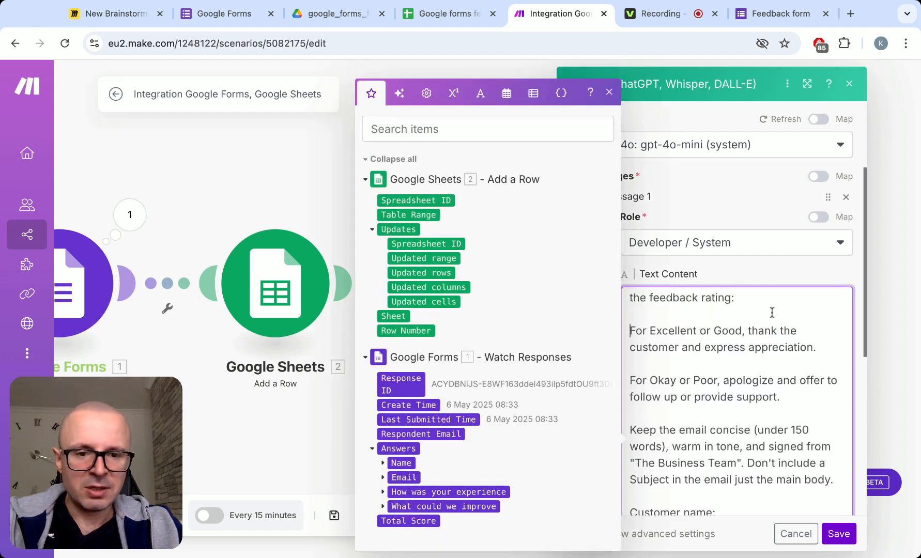
{"action": "left_click", "coordinate": [609, 92]}
{"action": "scroll", "coordinate": [725, 342], "scroll_direction": "up", "scroll_amount": 1}
{"action": "scroll", "coordinate": [725, 342], "scroll_direction": "up", "scroll_amount": 4}
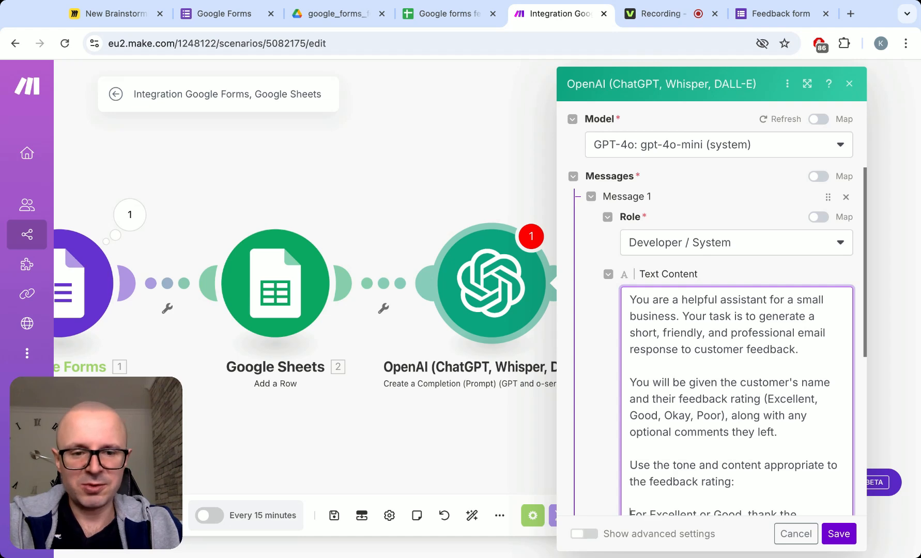
- Insert the Name question's text answer value after "Customer name:" in the system message
{"action": "scroll", "coordinate": [764, 382], "scroll_direction": "down", "scroll_amount": 3}
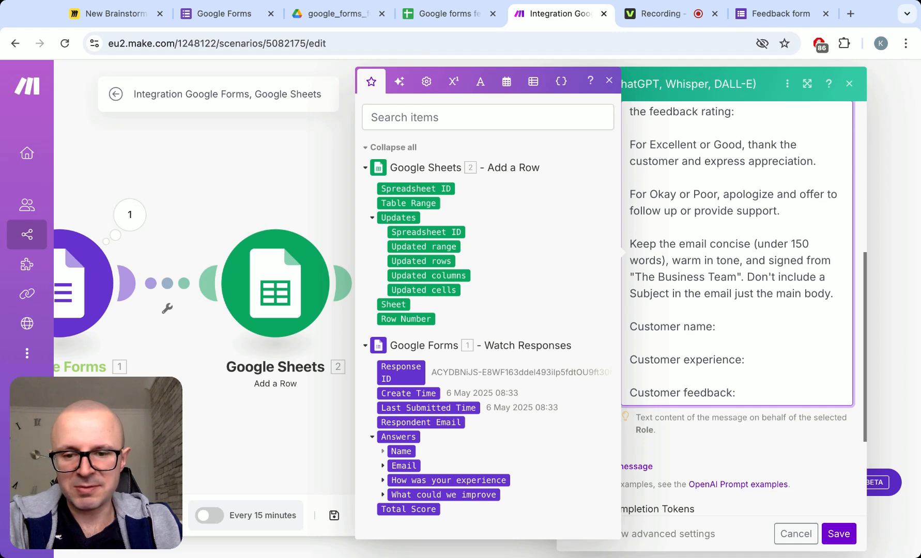
{"action": "left_click", "coordinate": [383, 451]}
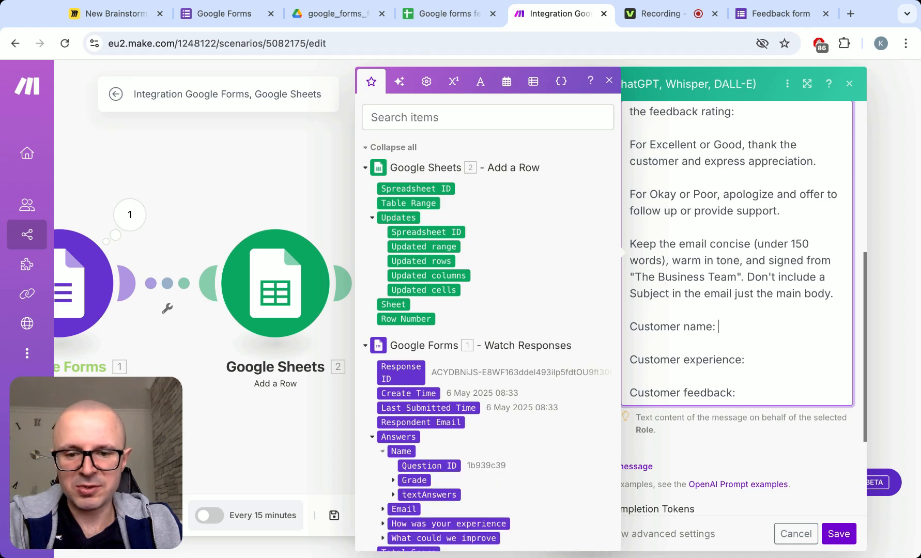
{"action": "left_click", "coordinate": [392, 494]}
{"action": "scroll", "coordinate": [400, 481], "scroll_direction": "down", "scroll_amount": 2}
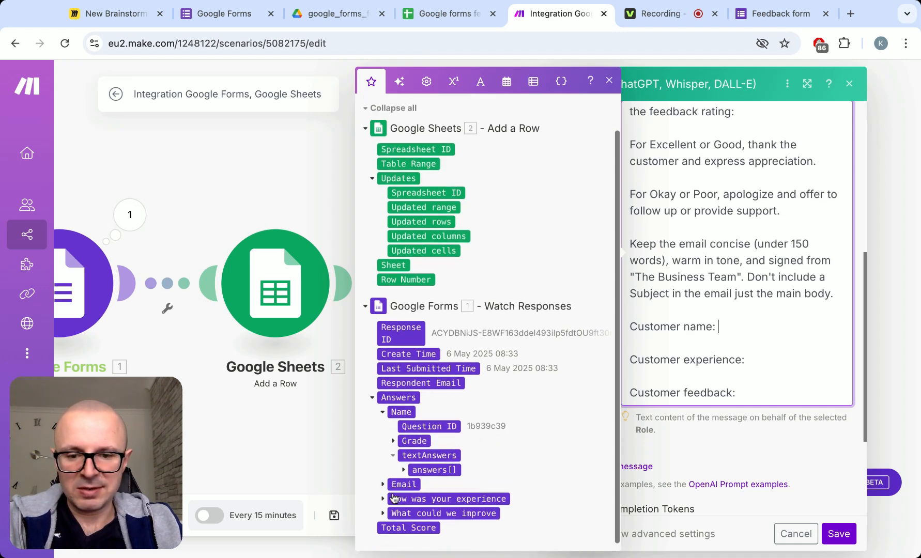
{"action": "left_click", "coordinate": [403, 464]}
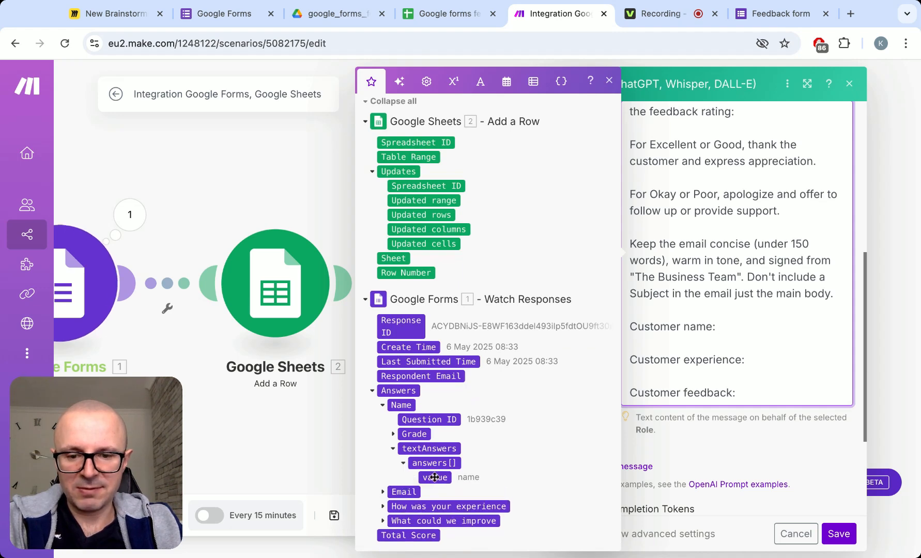
{"action": "left_click", "coordinate": [434, 478]}
{"action": "scroll", "coordinate": [769, 363], "scroll_direction": "down", "scroll_amount": 1}
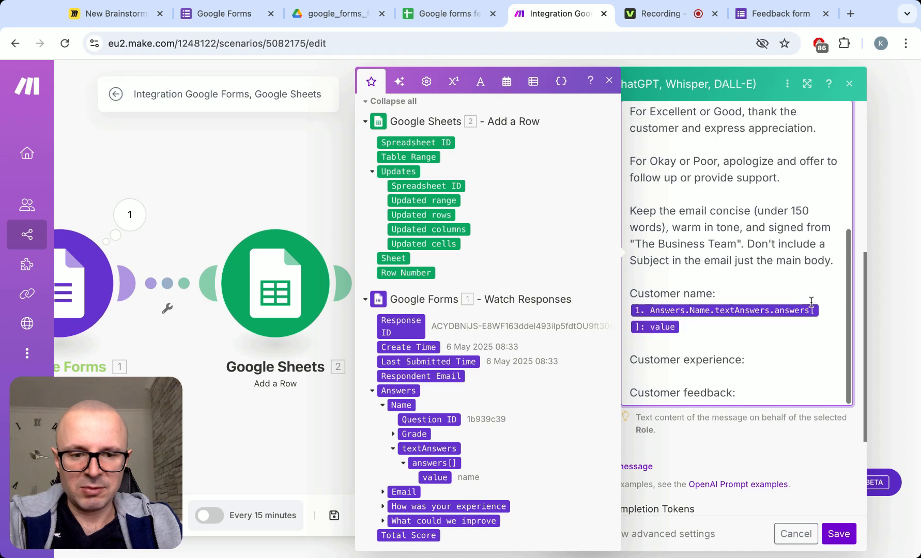
- Insert the text answer values of the experience and improvement questions after "Customer experience:" and "Customer feedback:", and save the OpenAI module
{"action": "left_click", "coordinate": [768, 363]}
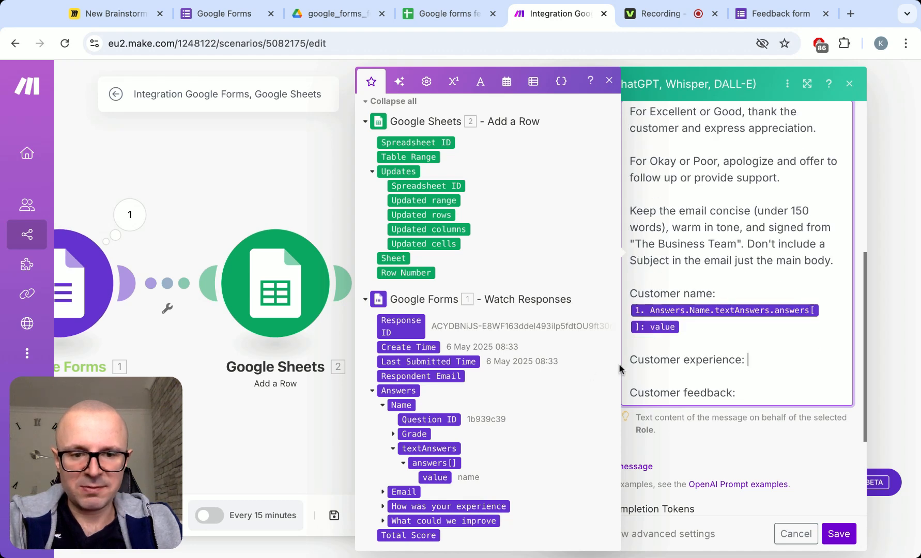
{"action": "left_click", "coordinate": [382, 405]}
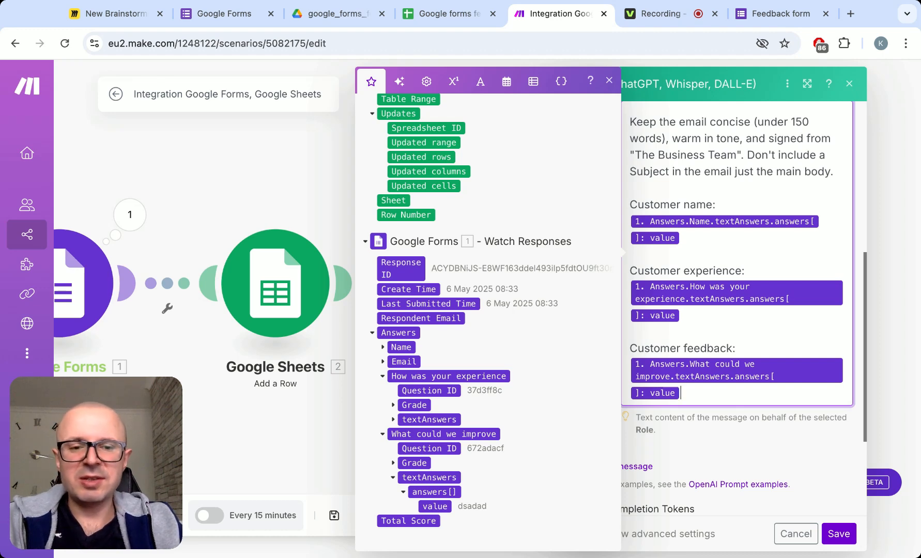
{"action": "left_click", "coordinate": [838, 533]}
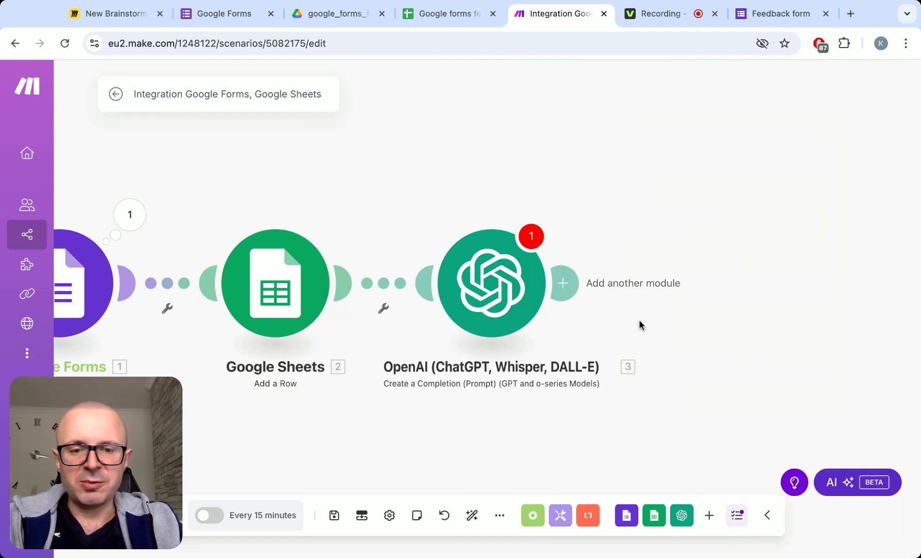
- Add an Email module with the Send an Email action after the OpenAI module
{"action": "left_click", "coordinate": [563, 283]}
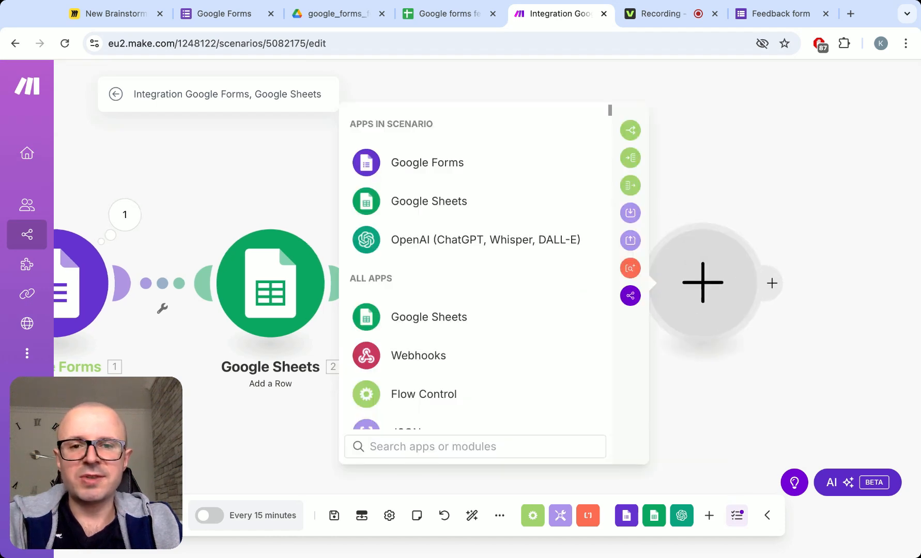
{"action": "type", "text": "e"}
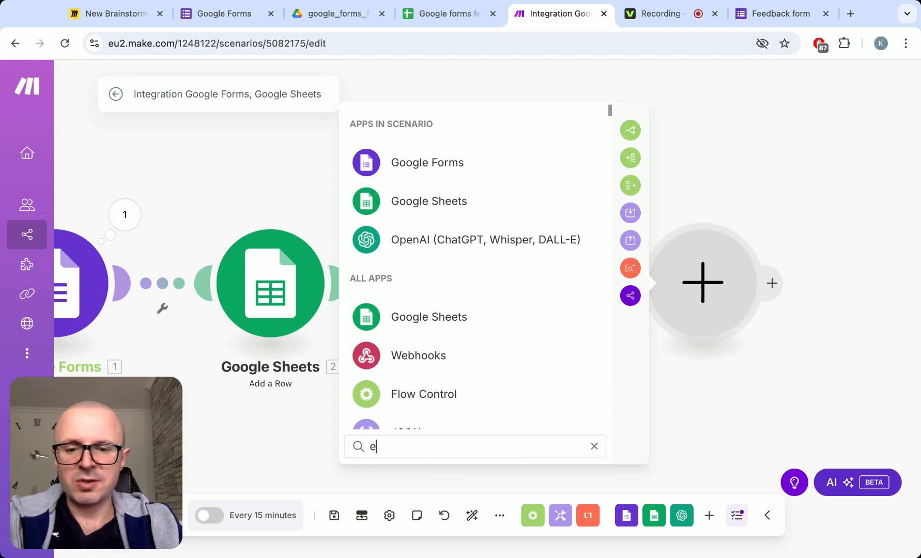
{"action": "type", "text": "mail"}
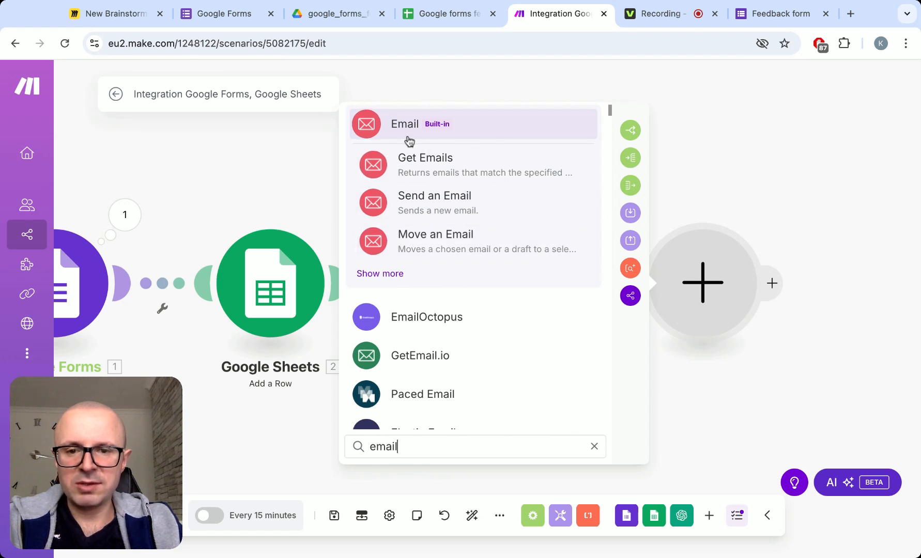
{"action": "left_click", "coordinate": [445, 209]}
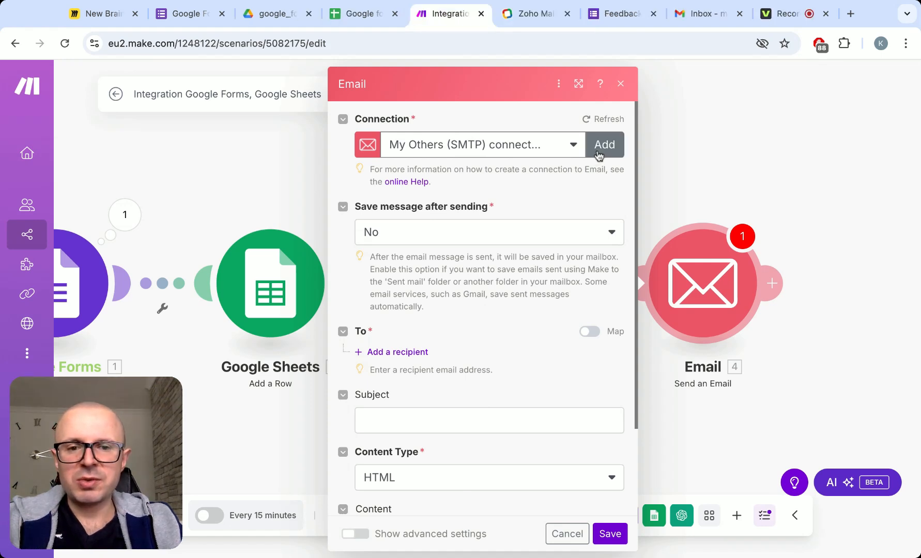
{"action": "left_click", "coordinate": [603, 145]}
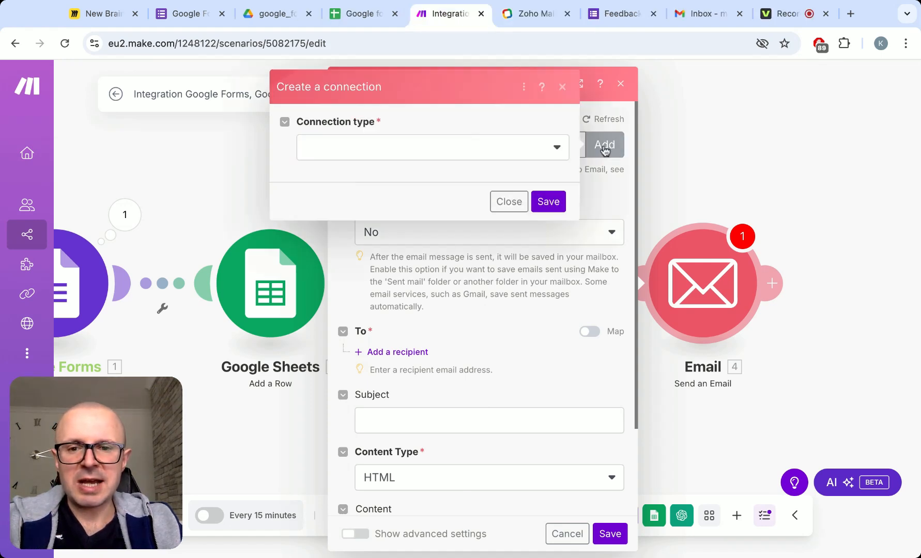
{"action": "left_click", "coordinate": [550, 150]}
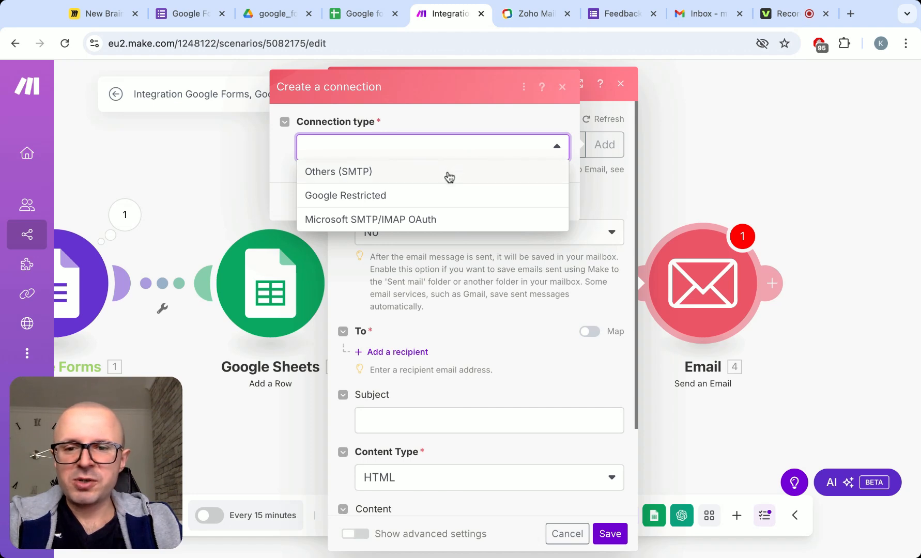
{"action": "left_click", "coordinate": [399, 175]}
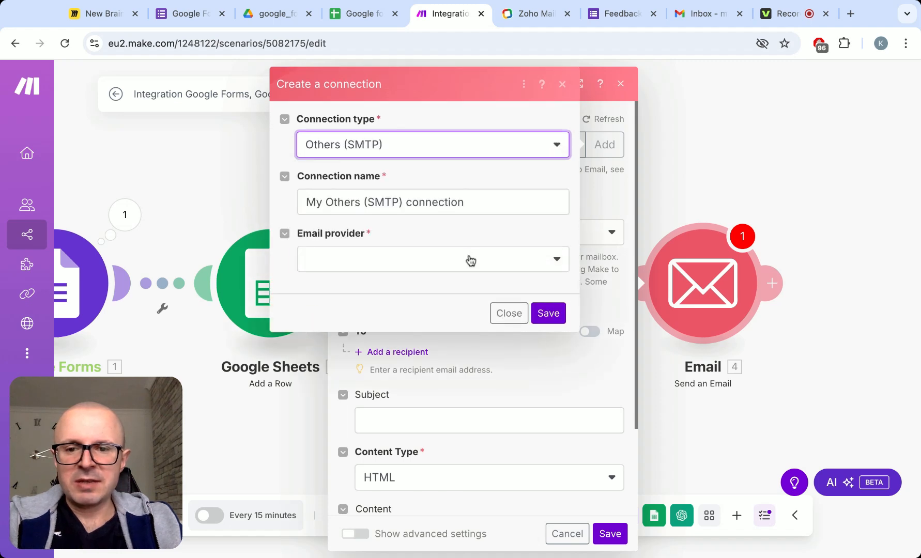
{"action": "left_click", "coordinate": [470, 260]}
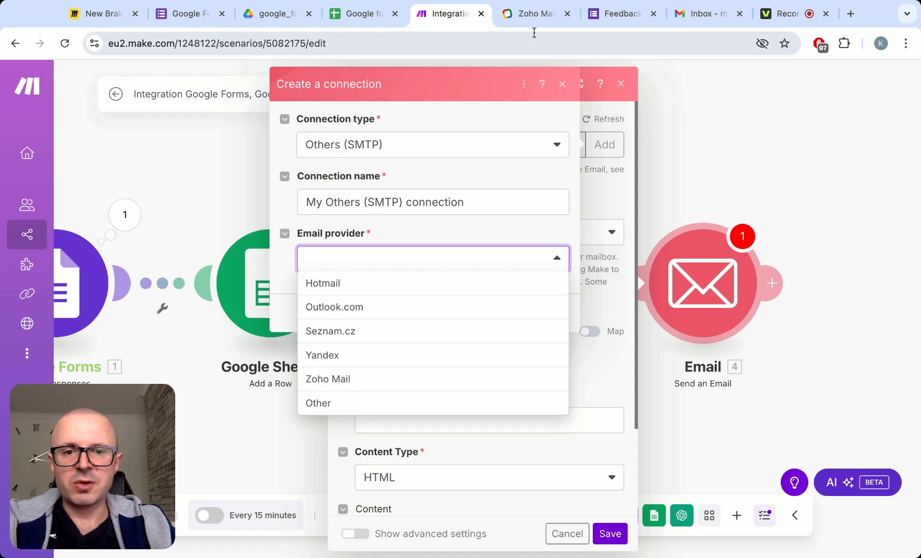
{"action": "left_click", "coordinate": [533, 15]}
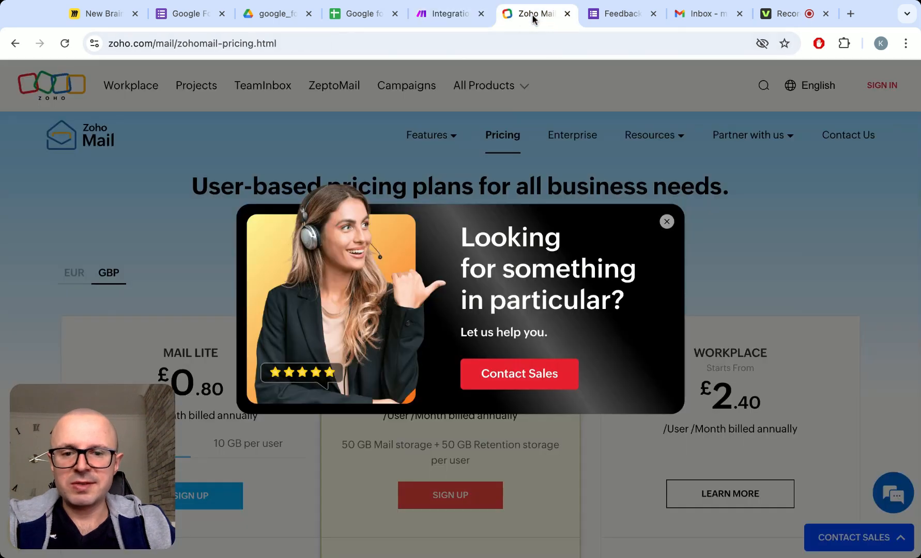
{"action": "left_click", "coordinate": [666, 221]}
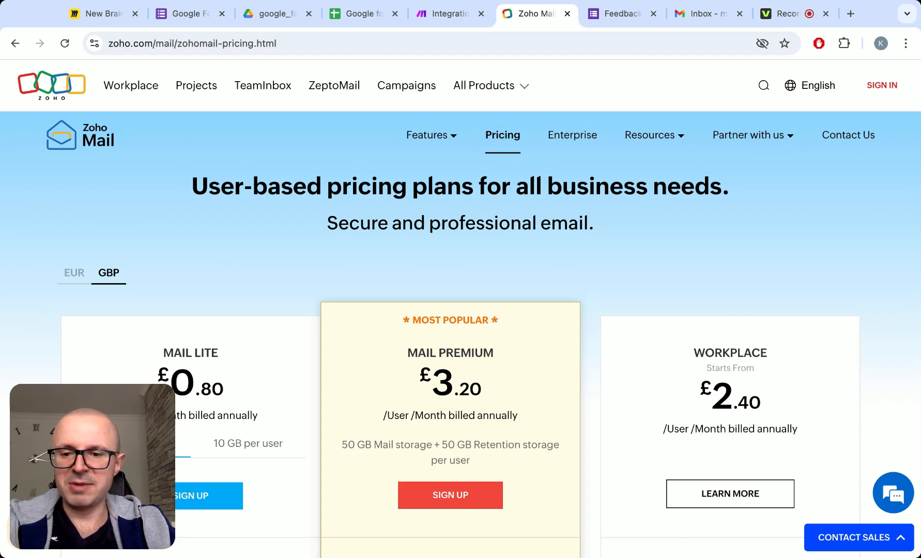
{"action": "left_click", "coordinate": [436, 23]}
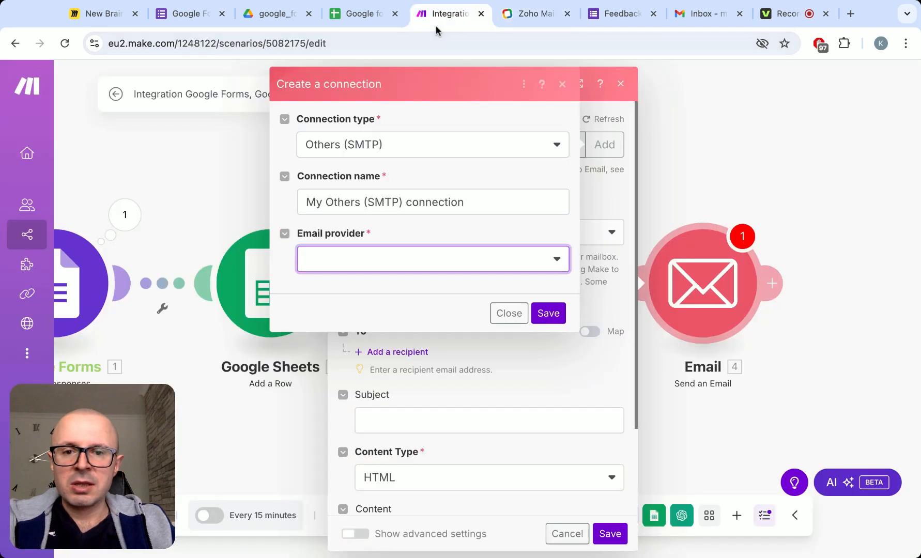
{"action": "left_click", "coordinate": [493, 267]}
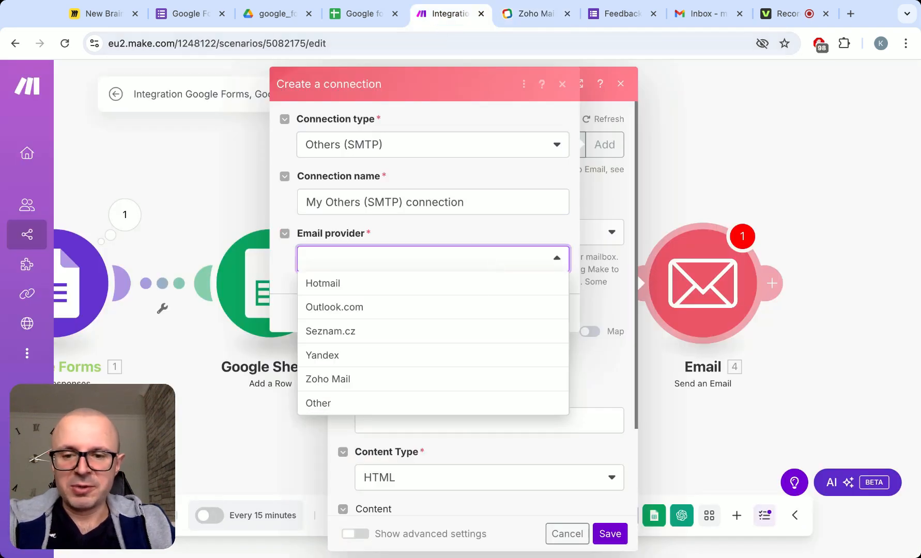
{"action": "left_click", "coordinate": [428, 377]}
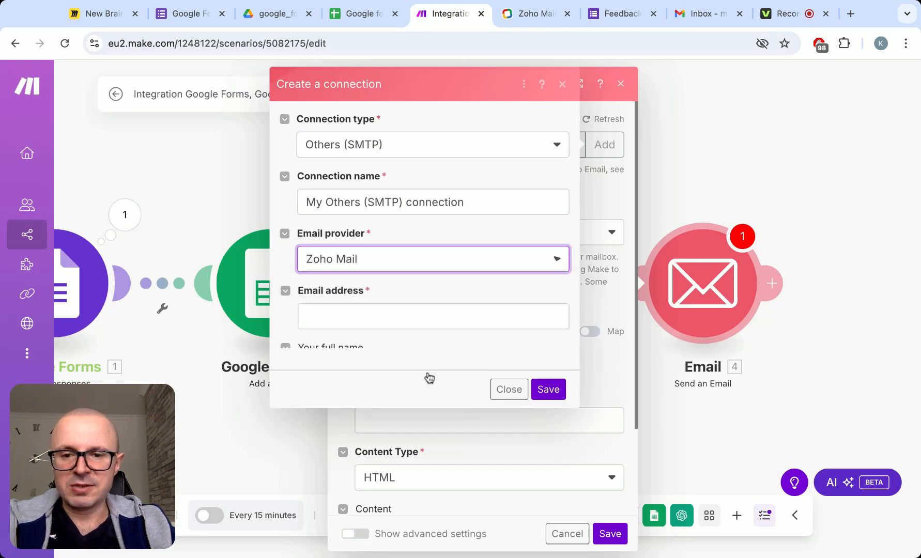
{"action": "scroll", "coordinate": [451, 341], "scroll_direction": "down", "scroll_amount": 1}
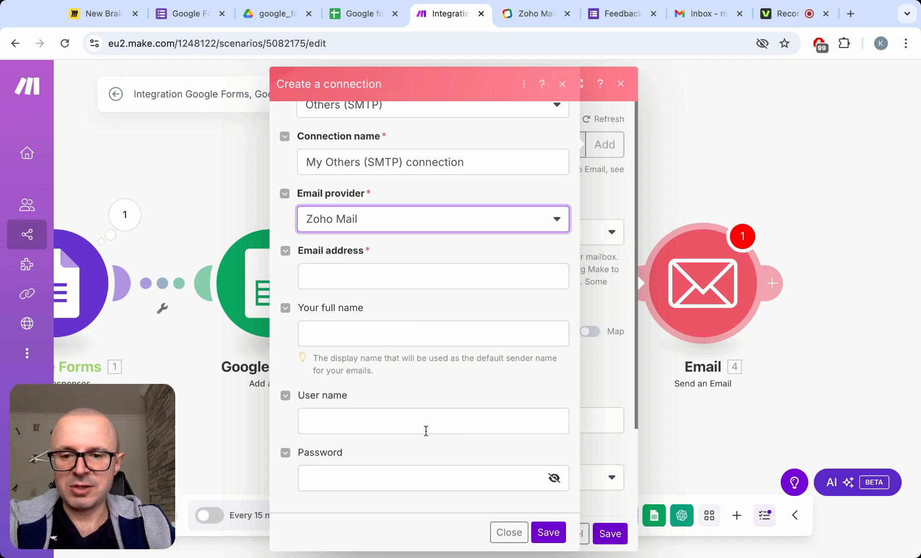
{"action": "left_click", "coordinate": [509, 532]}
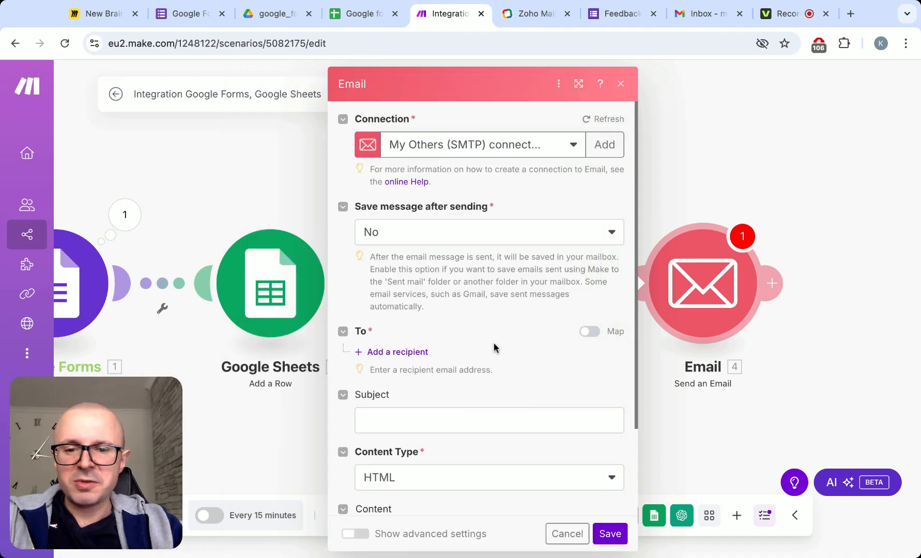
- Add a recipient to the Email module and map its address to the Google Forms Email question's text answer value
{"action": "left_click", "coordinate": [410, 352]}
{"action": "left_click", "coordinate": [422, 377]}
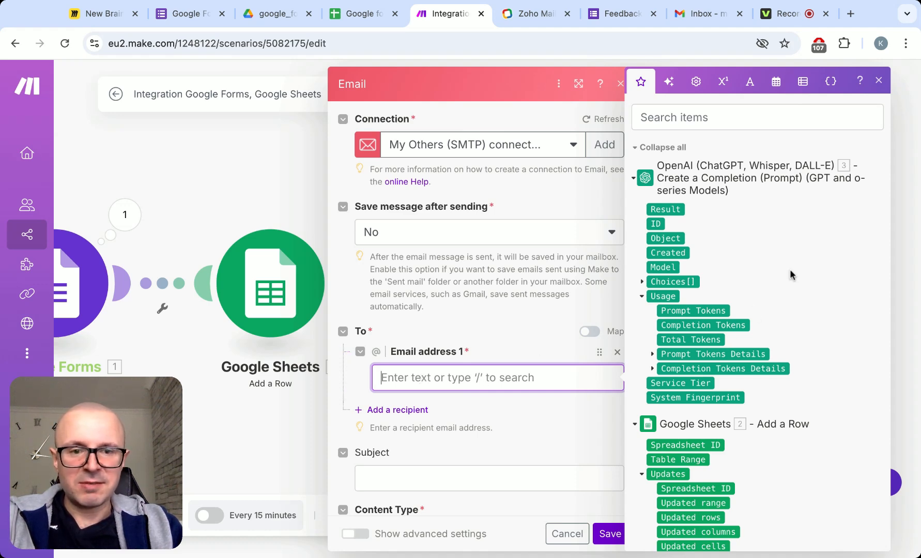
{"action": "scroll", "coordinate": [790, 274], "scroll_direction": "down", "scroll_amount": 5}
{"action": "scroll", "coordinate": [790, 269], "scroll_direction": "down", "scroll_amount": 1}
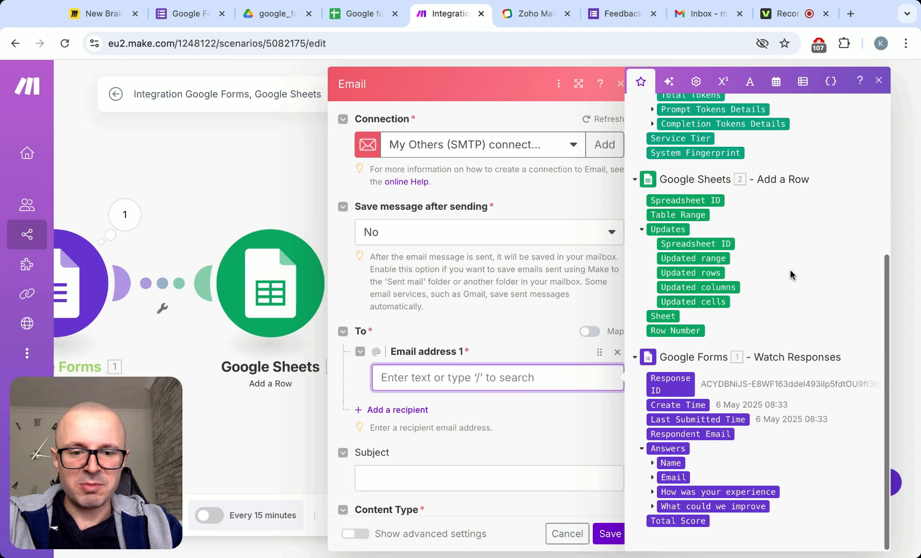
{"action": "left_click", "coordinate": [654, 480]}
{"action": "scroll", "coordinate": [821, 444], "scroll_direction": "down", "scroll_amount": 1}
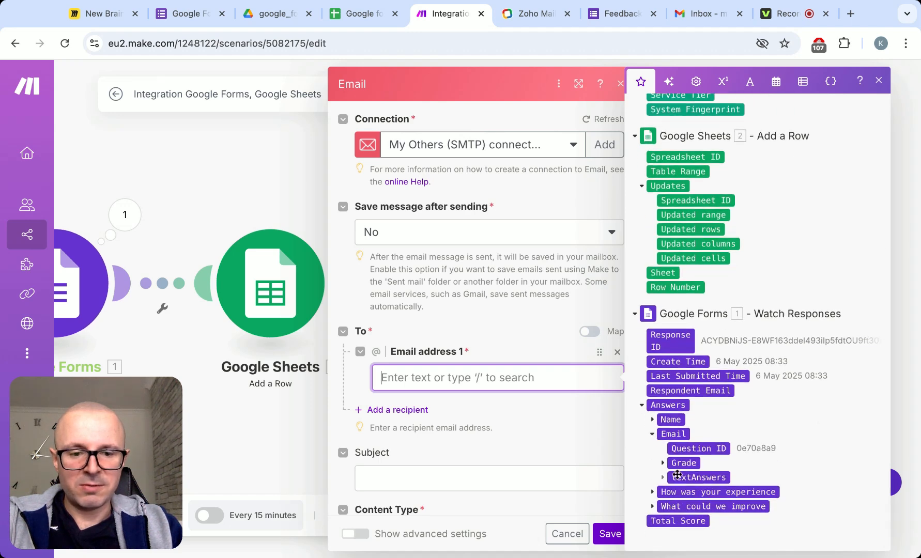
{"action": "left_click", "coordinate": [662, 477]}
{"action": "left_click", "coordinate": [674, 491]}
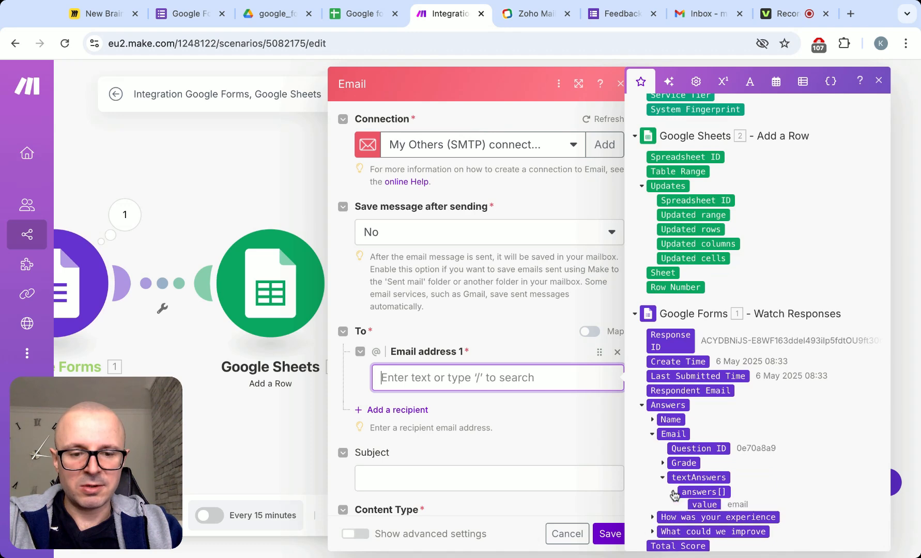
{"action": "left_click", "coordinate": [703, 504]}
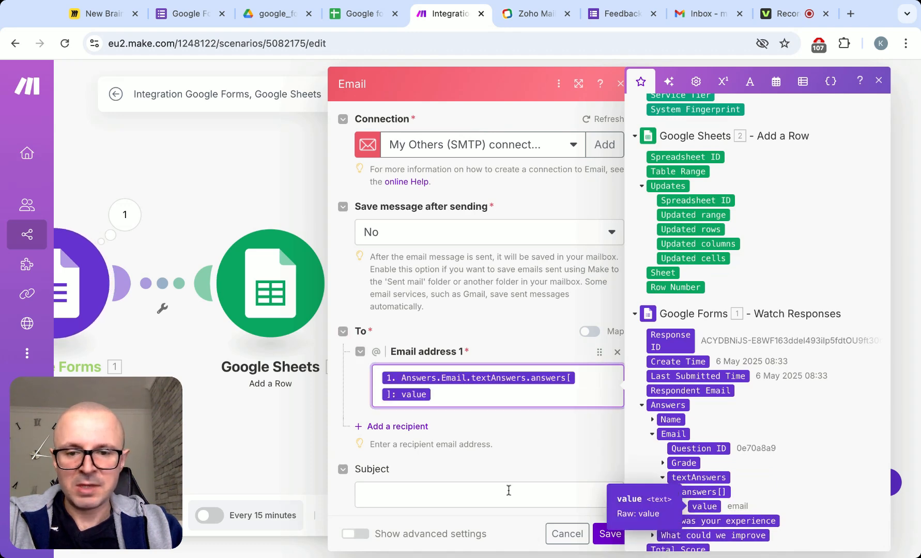
- Set the email's subject to "Thank you for the feedback!"
{"action": "scroll", "coordinate": [508, 489], "scroll_direction": "down", "scroll_amount": 2}
{"action": "left_click", "coordinate": [501, 416]}
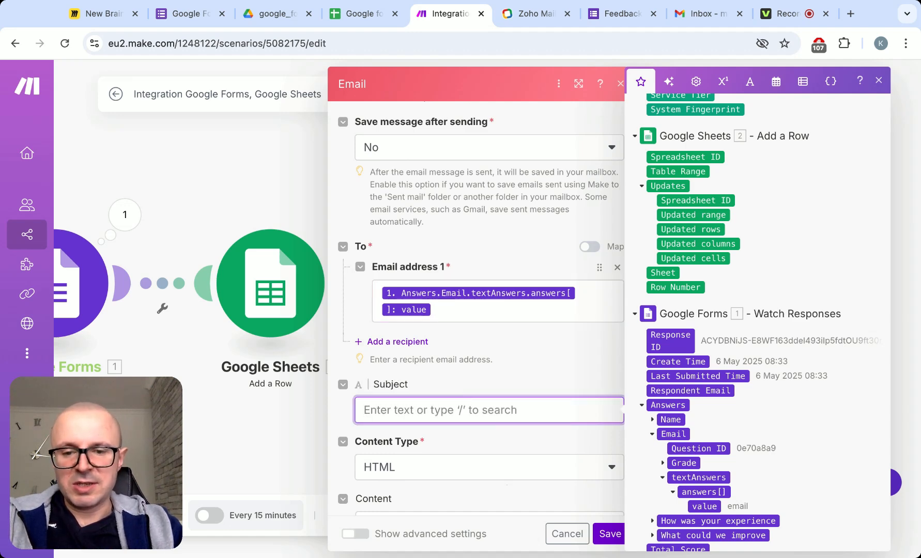
{"action": "type", "text": "Tha"}
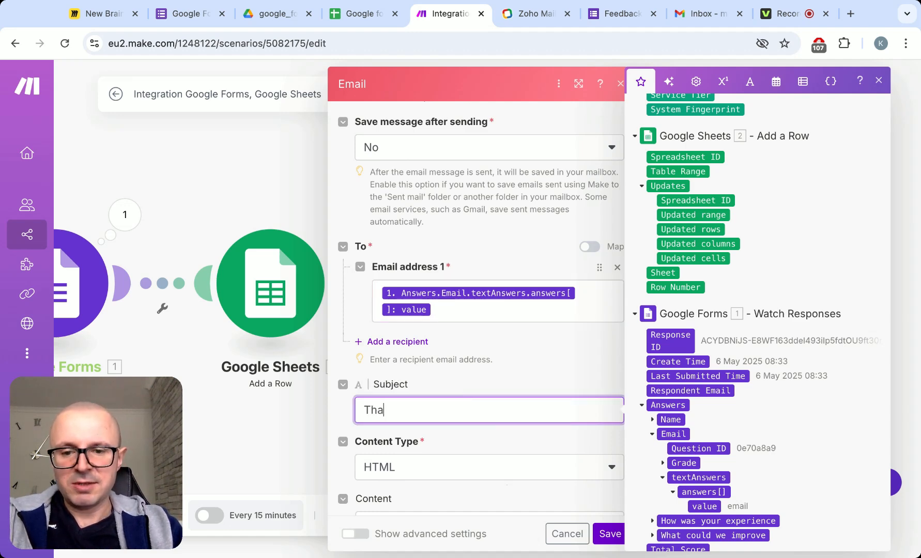
{"action": "type", "text": "nk you for the "}
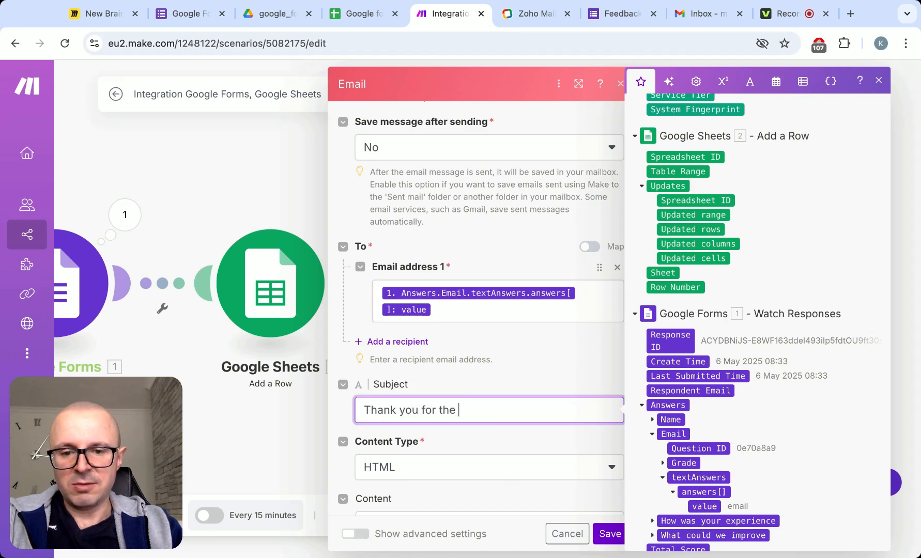
{"action": "type", "text": "feedback!"}
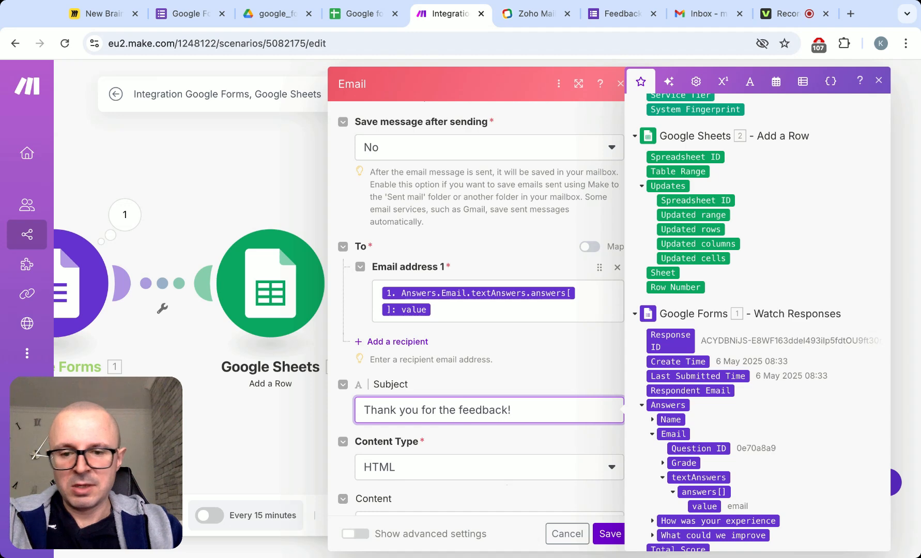
- Set the email's content type to Plaintext
{"action": "scroll", "coordinate": [524, 390], "scroll_direction": "down", "scroll_amount": 2}
{"action": "left_click", "coordinate": [533, 381]}
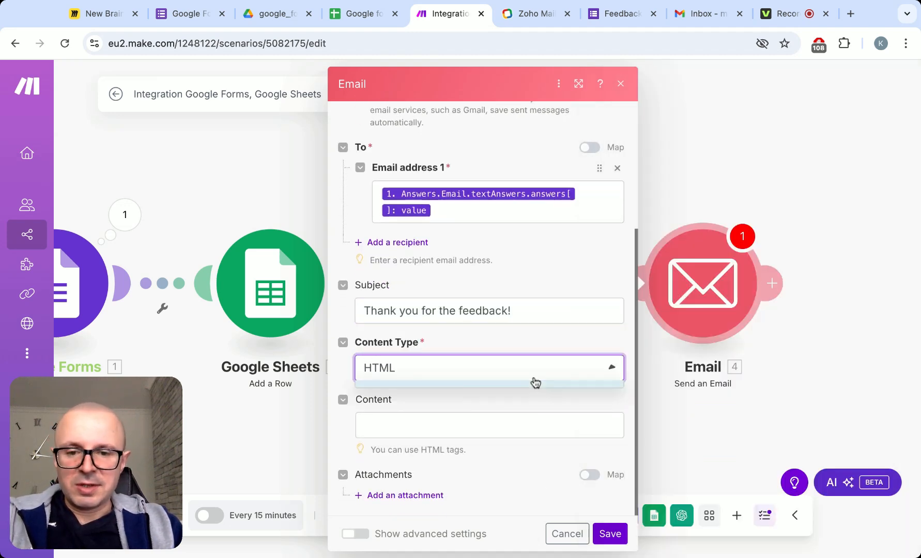
{"action": "left_click", "coordinate": [514, 419]}
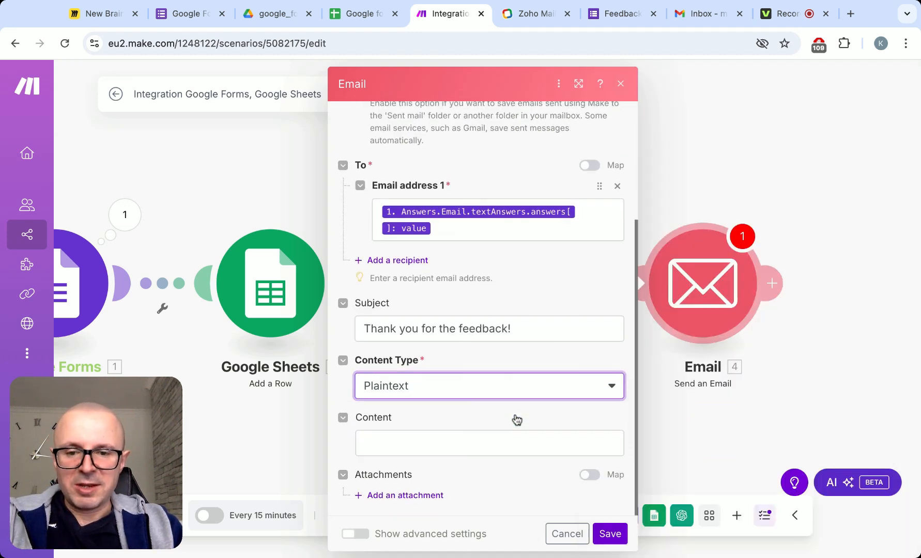
{"action": "left_click", "coordinate": [557, 365]}
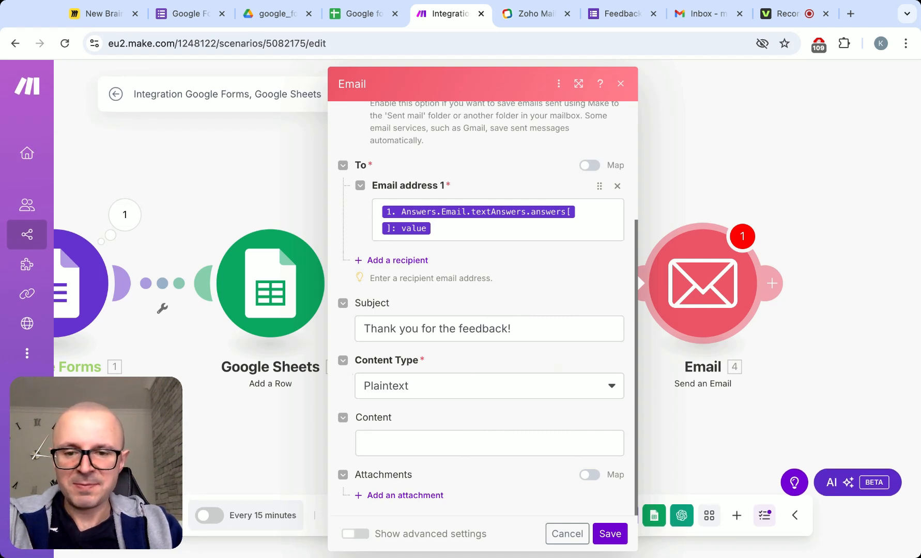
- Map the OpenAI module's Result as the email content and save the Email module
{"action": "left_click", "coordinate": [476, 448]}
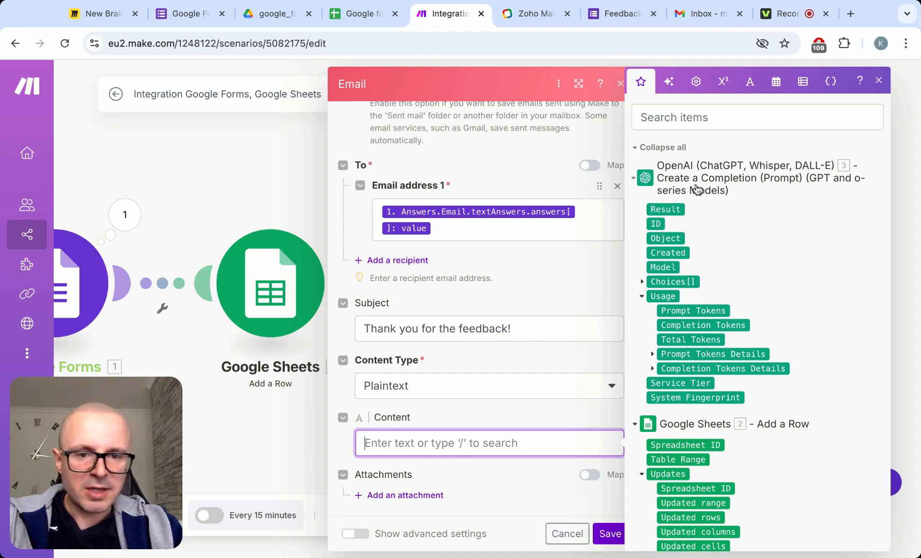
{"action": "left_click", "coordinate": [666, 209]}
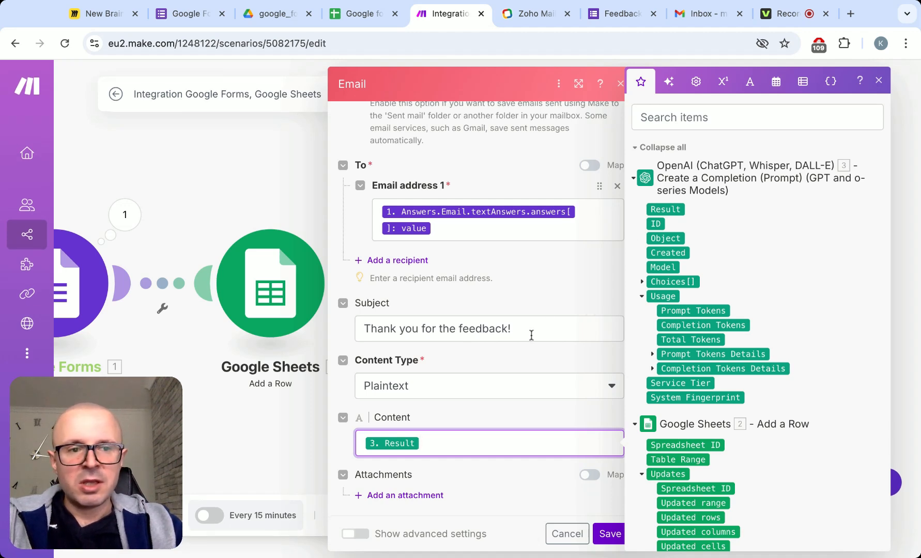
{"action": "left_click", "coordinate": [608, 534]}
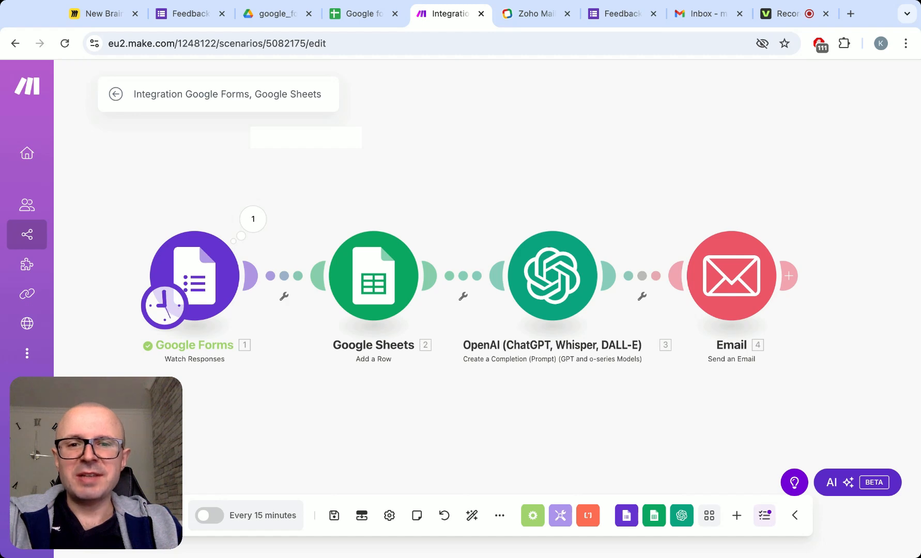
- Switch to the live feedback form and fill in the customer's name and email address
{"action": "left_click", "coordinate": [614, 22]}
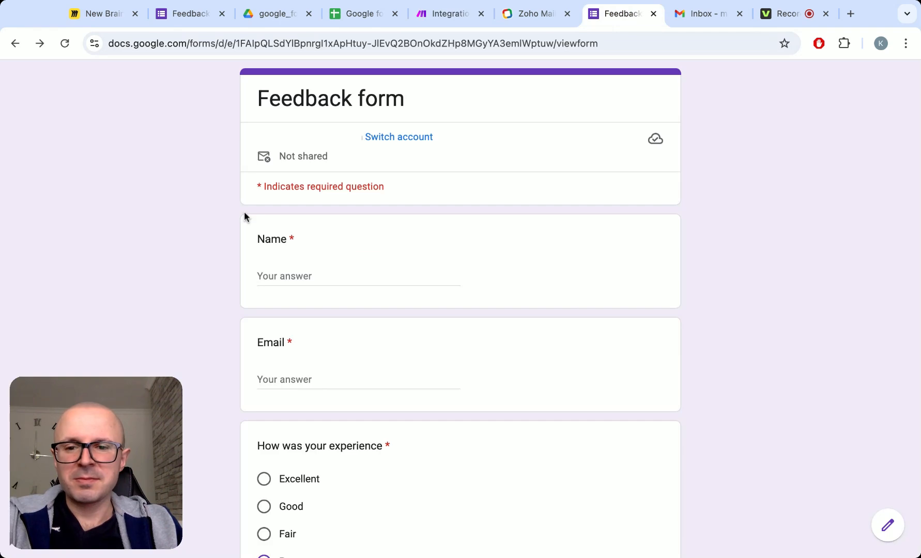
{"action": "left_click", "coordinate": [284, 276]}
{"action": "type", "text": "Kiril"}
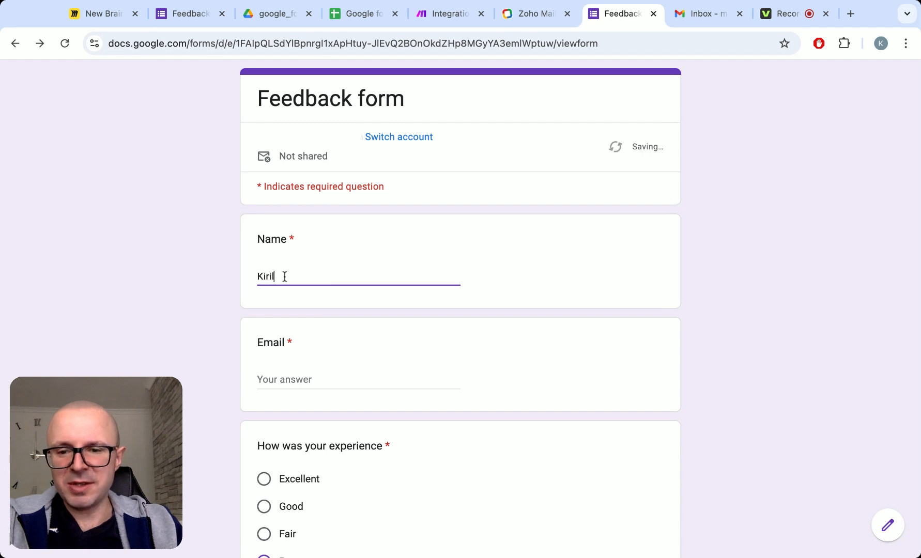
{"action": "key", "text": "Tab"}
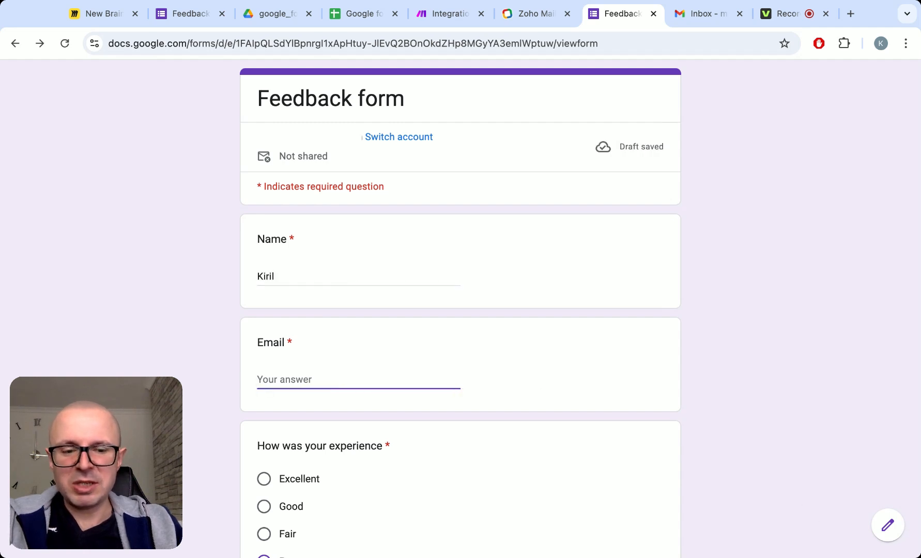
{"action": "key", "text": "super+Tab"}
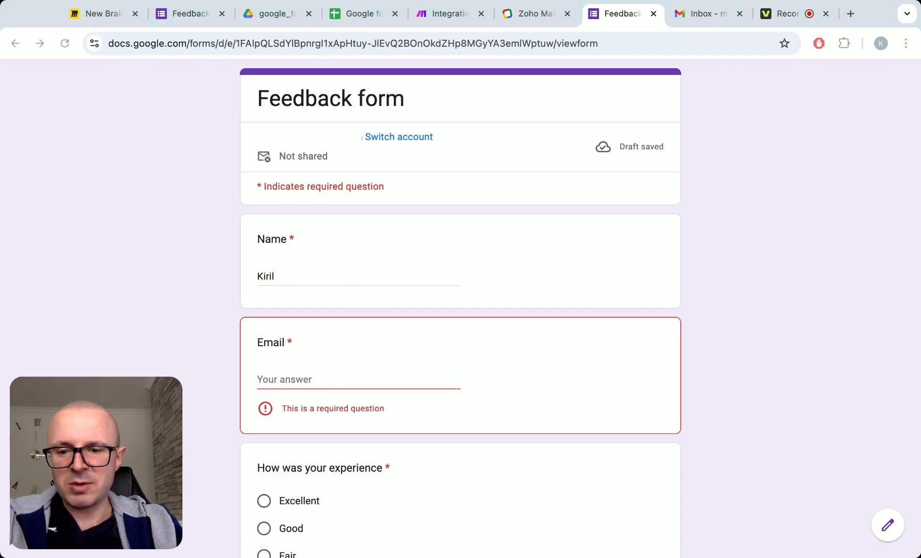
{"action": "key", "text": "super+Tab"}
{"action": "key", "text": "super+v"}
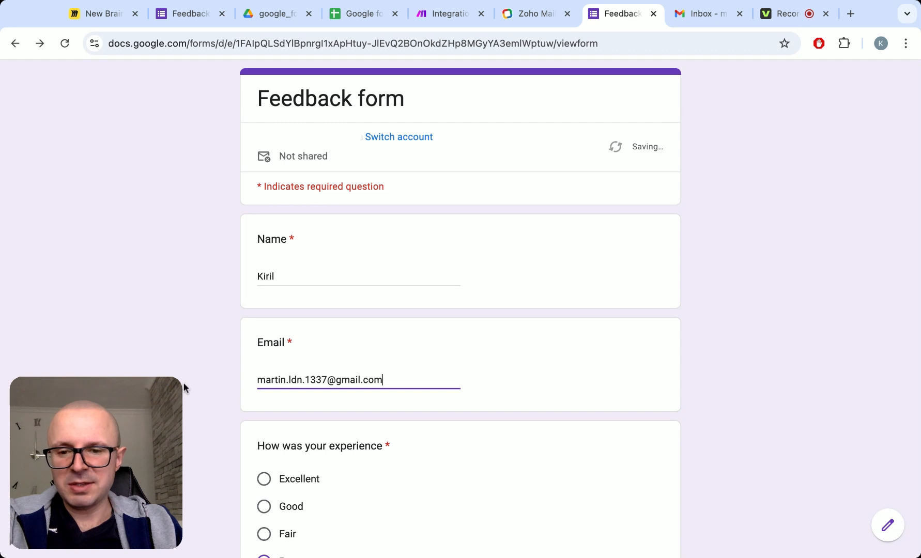
{"action": "key", "text": "Tab"}
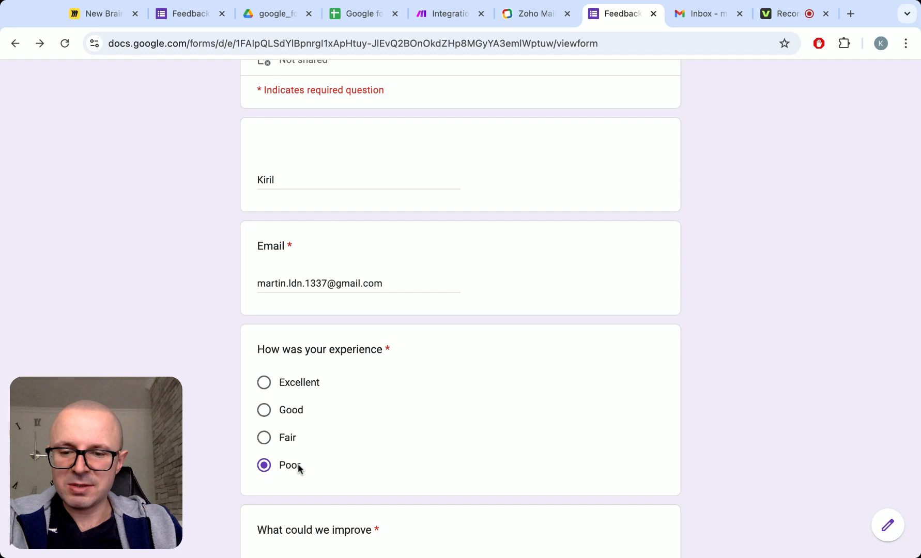
- Answer the improvement question with "The delivery was late, and I couldn't reach support" and submit the feedback form
{"action": "scroll", "coordinate": [310, 469], "scroll_direction": "down", "scroll_amount": 3}
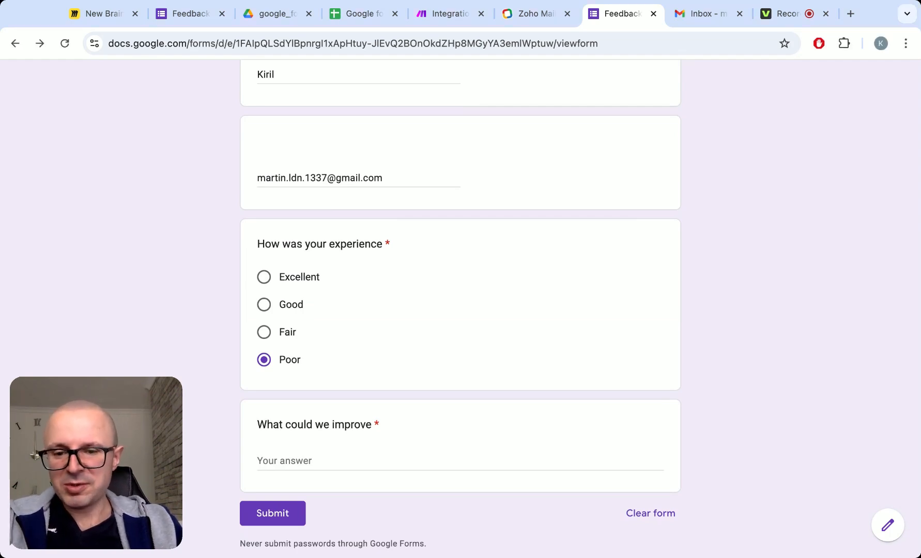
{"action": "left_click", "coordinate": [285, 461]}
{"action": "type", "text": "The delivery was late, and I couldn’t reach support"}
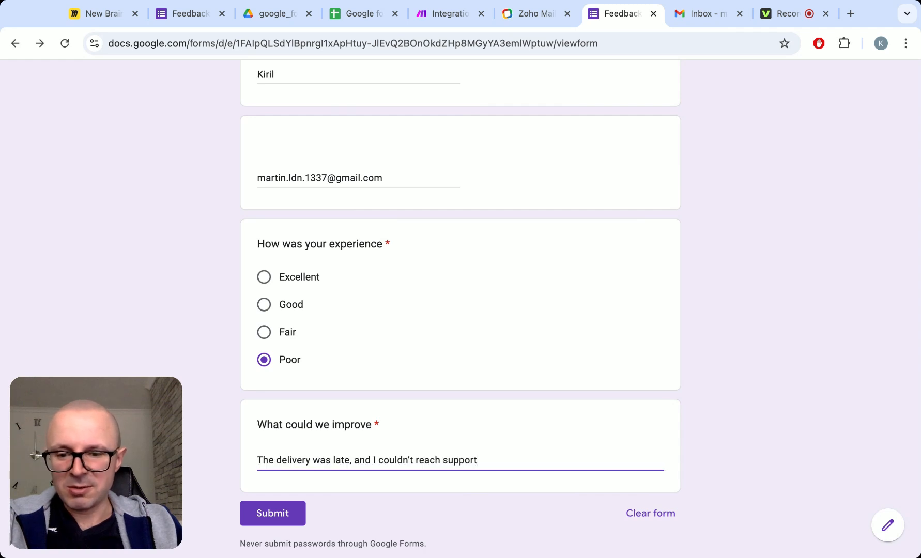
{"action": "left_click", "coordinate": [730, 402]}
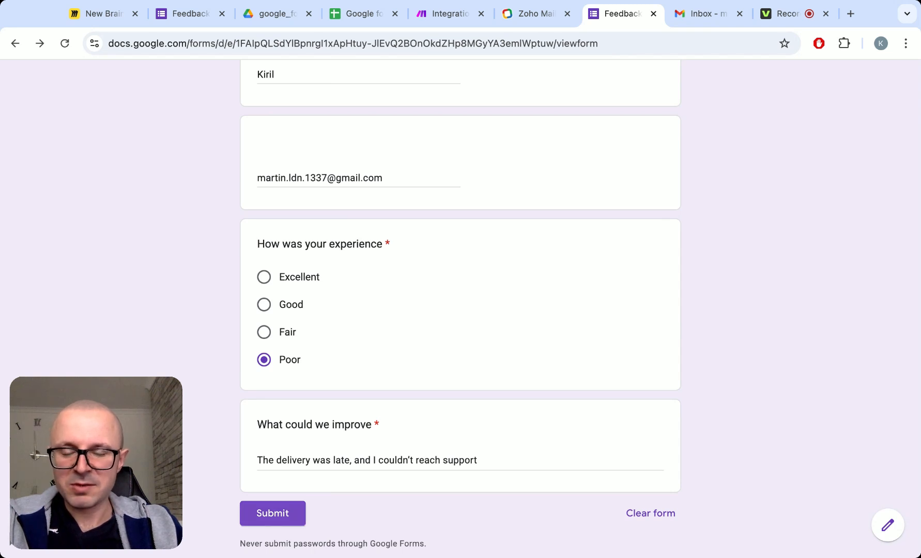
{"action": "left_click", "coordinate": [272, 513]}
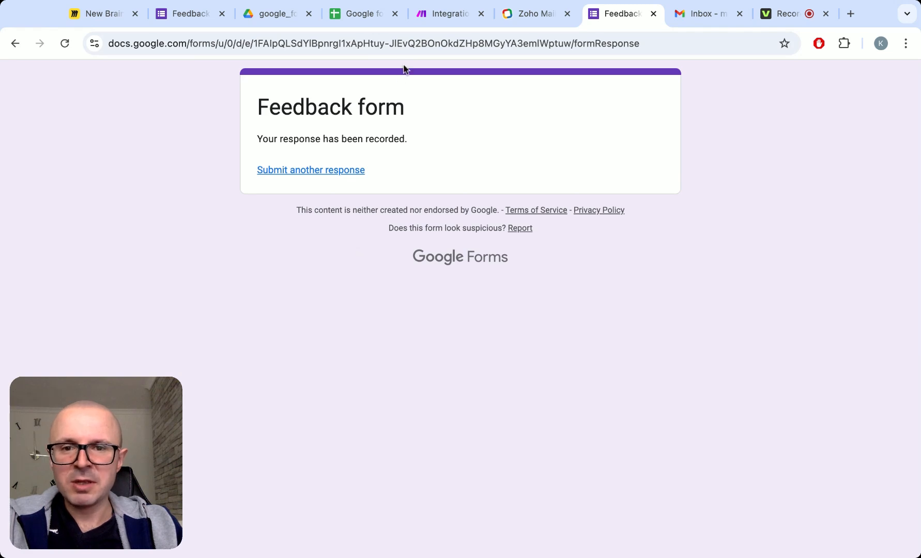
- Return to the Make scenario and run it once to process the submitted response
{"action": "left_click", "coordinate": [430, 16]}
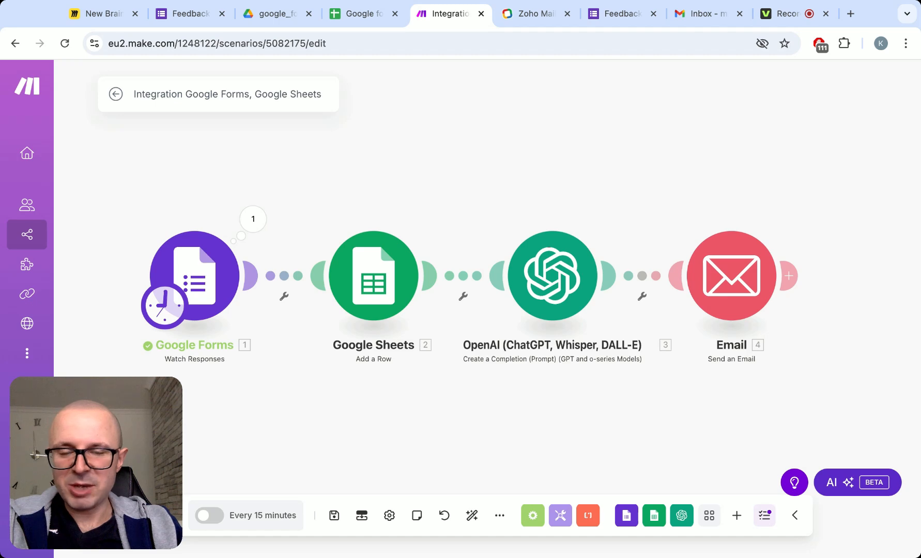
{"action": "left_click", "coordinate": [142, 515]}
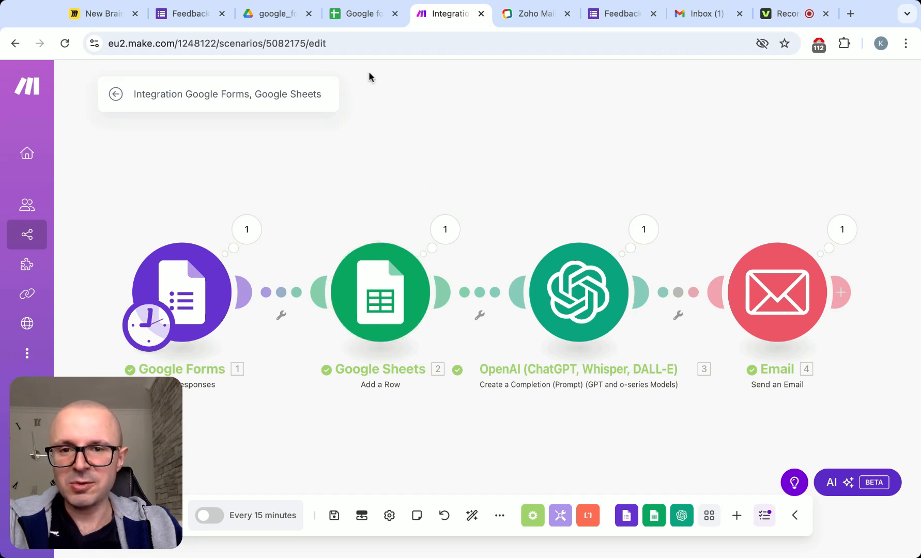
- Check the Google forms feedback spreadsheet for the logged response and open the "Thank you for the feedback!" email in Gmail
{"action": "left_click", "coordinate": [359, 18]}
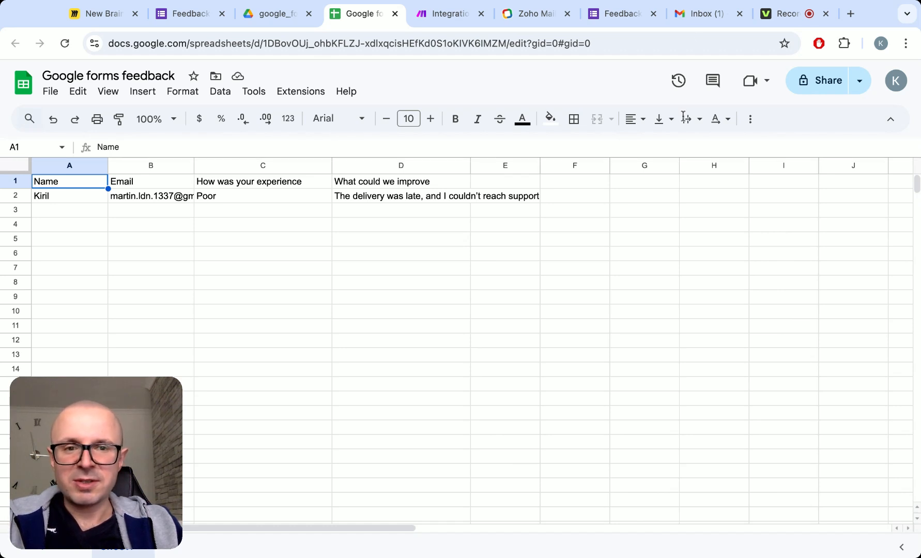
{"action": "left_click", "coordinate": [695, 18]}
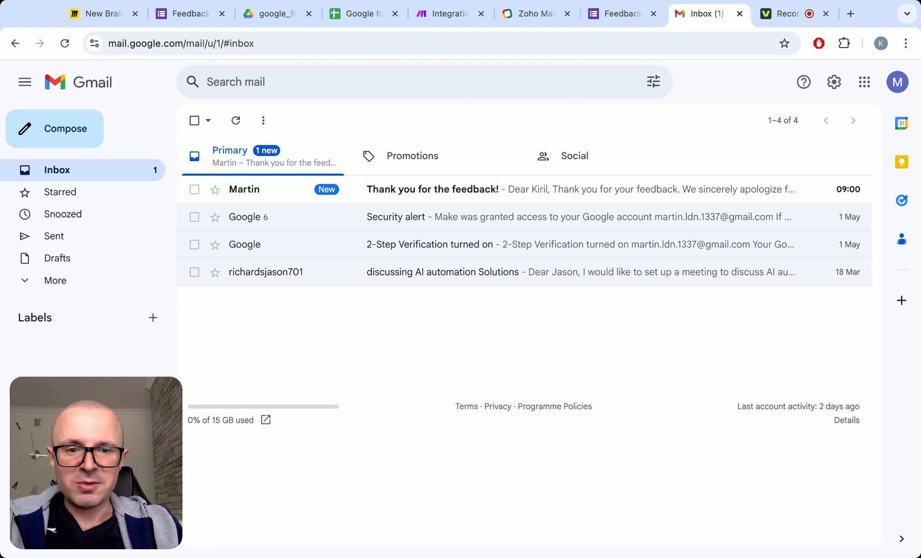
{"action": "left_click", "coordinate": [286, 194]}
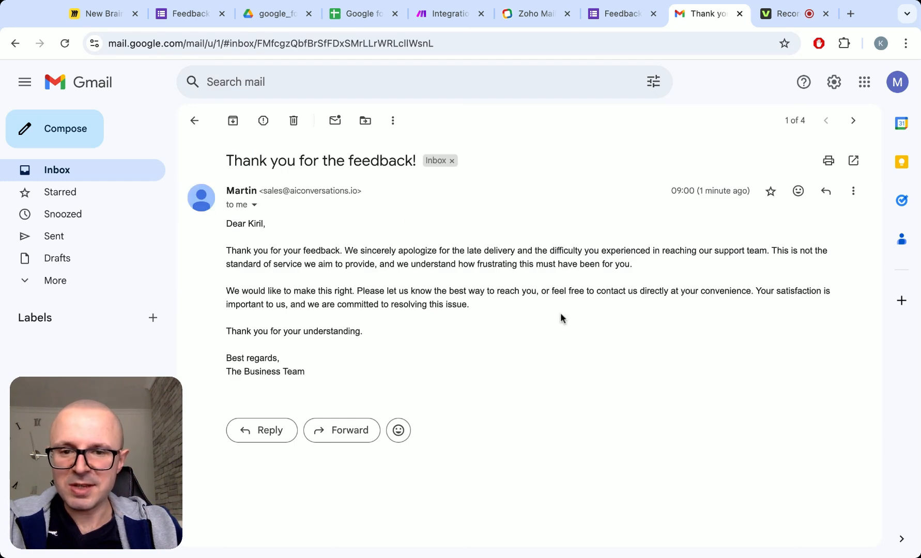